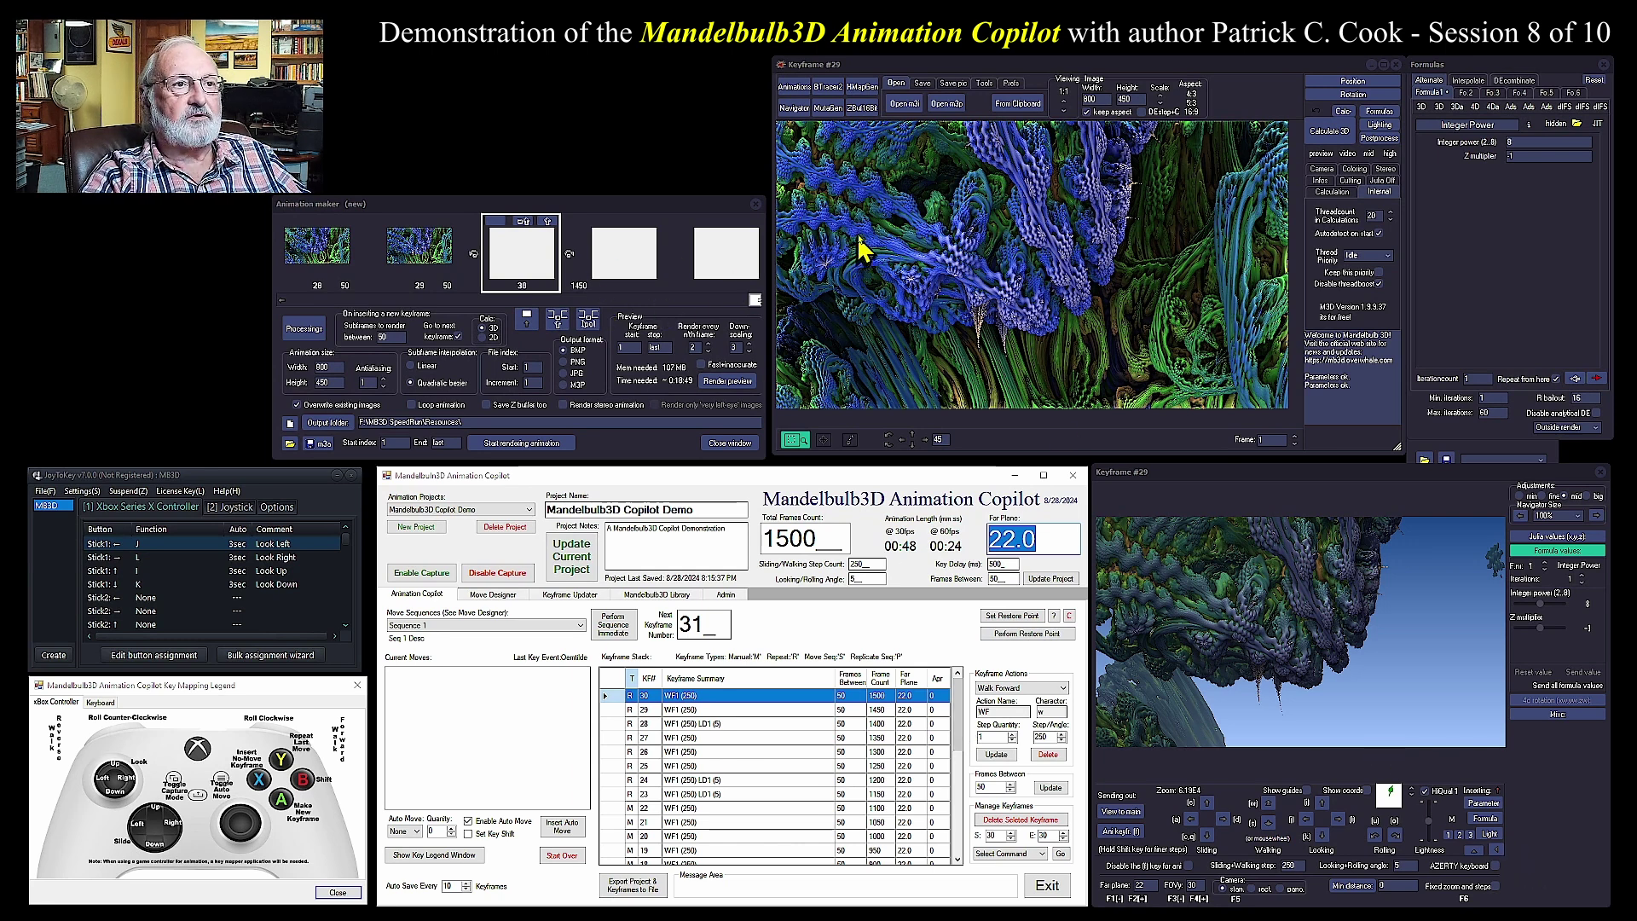
- Send the main view to the navigator and set its far plane to 22
click(1482, 802)
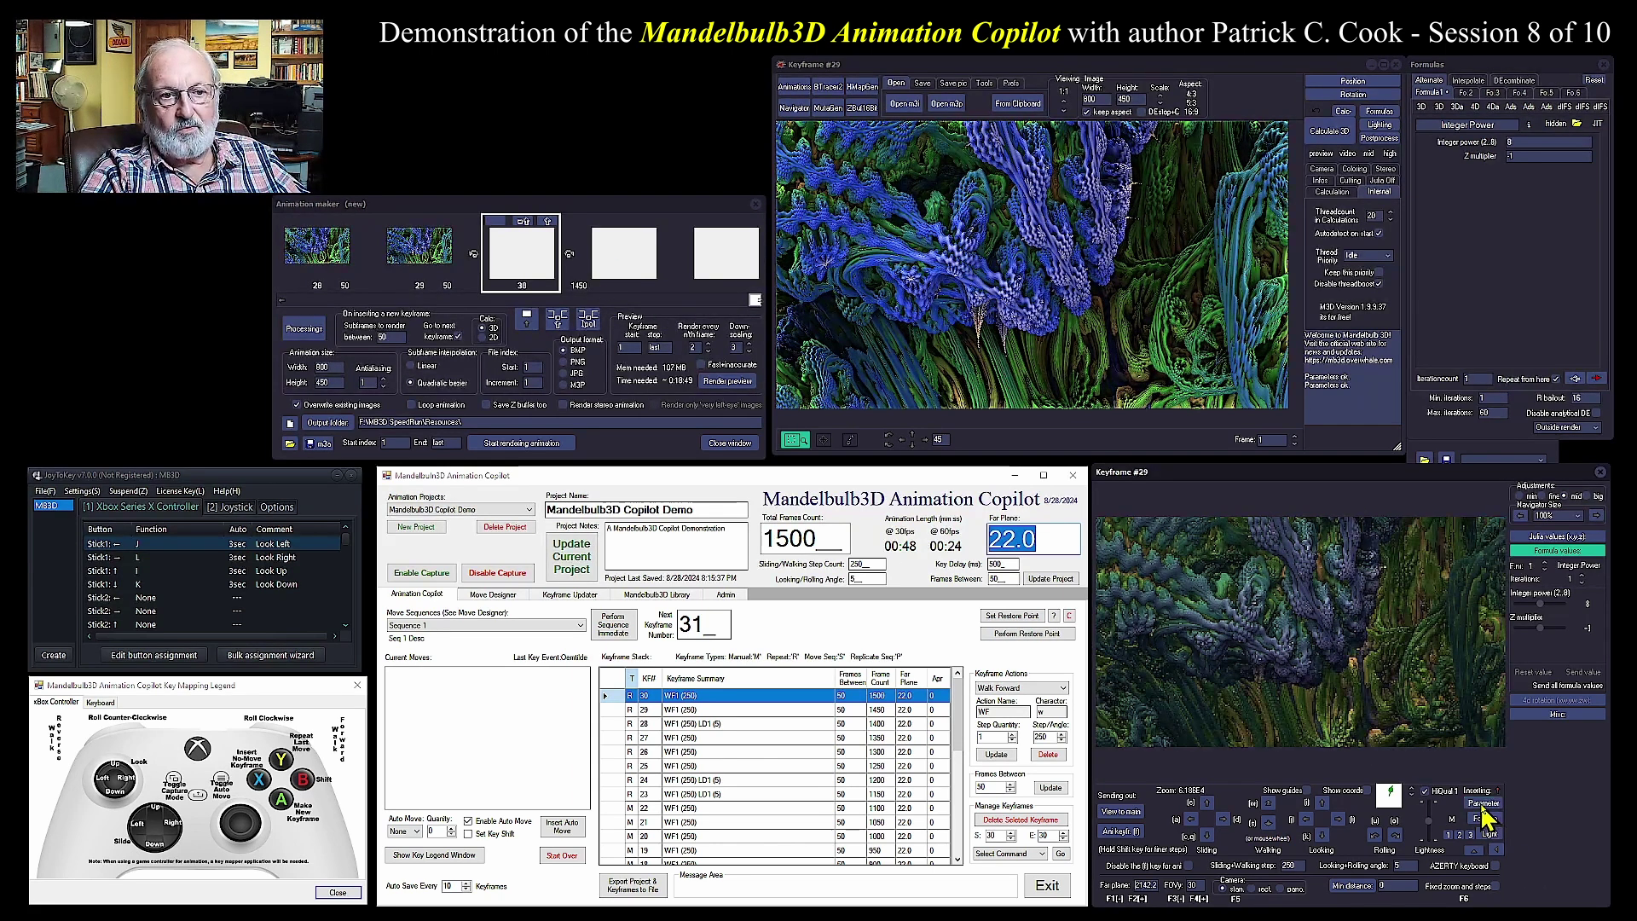
double_click(1147, 884)
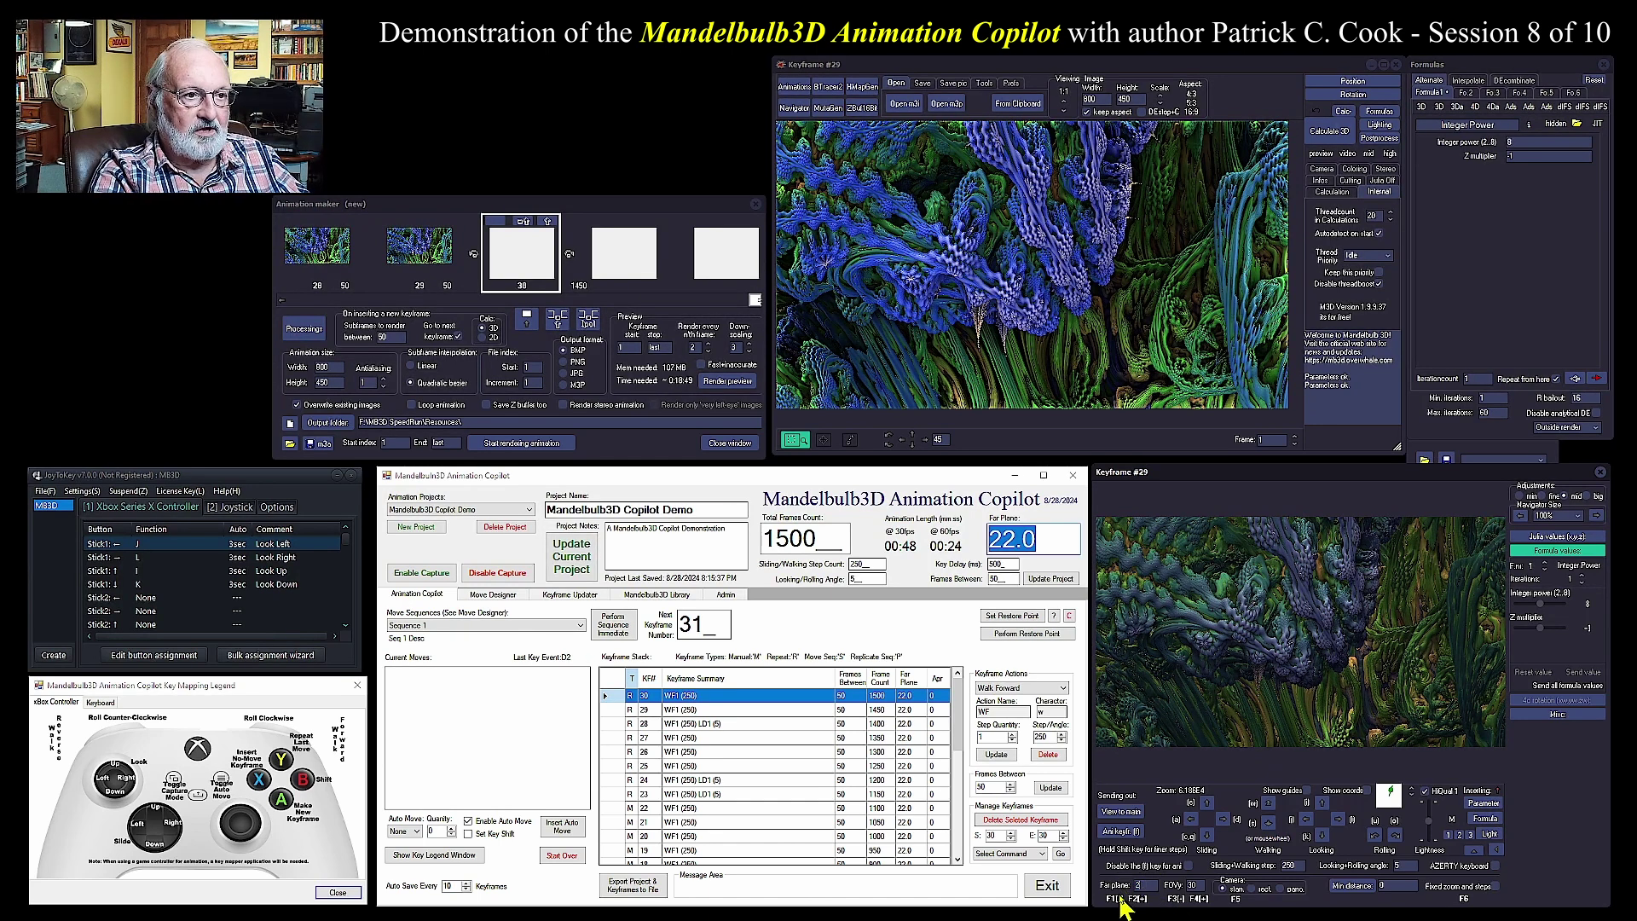
text(22)
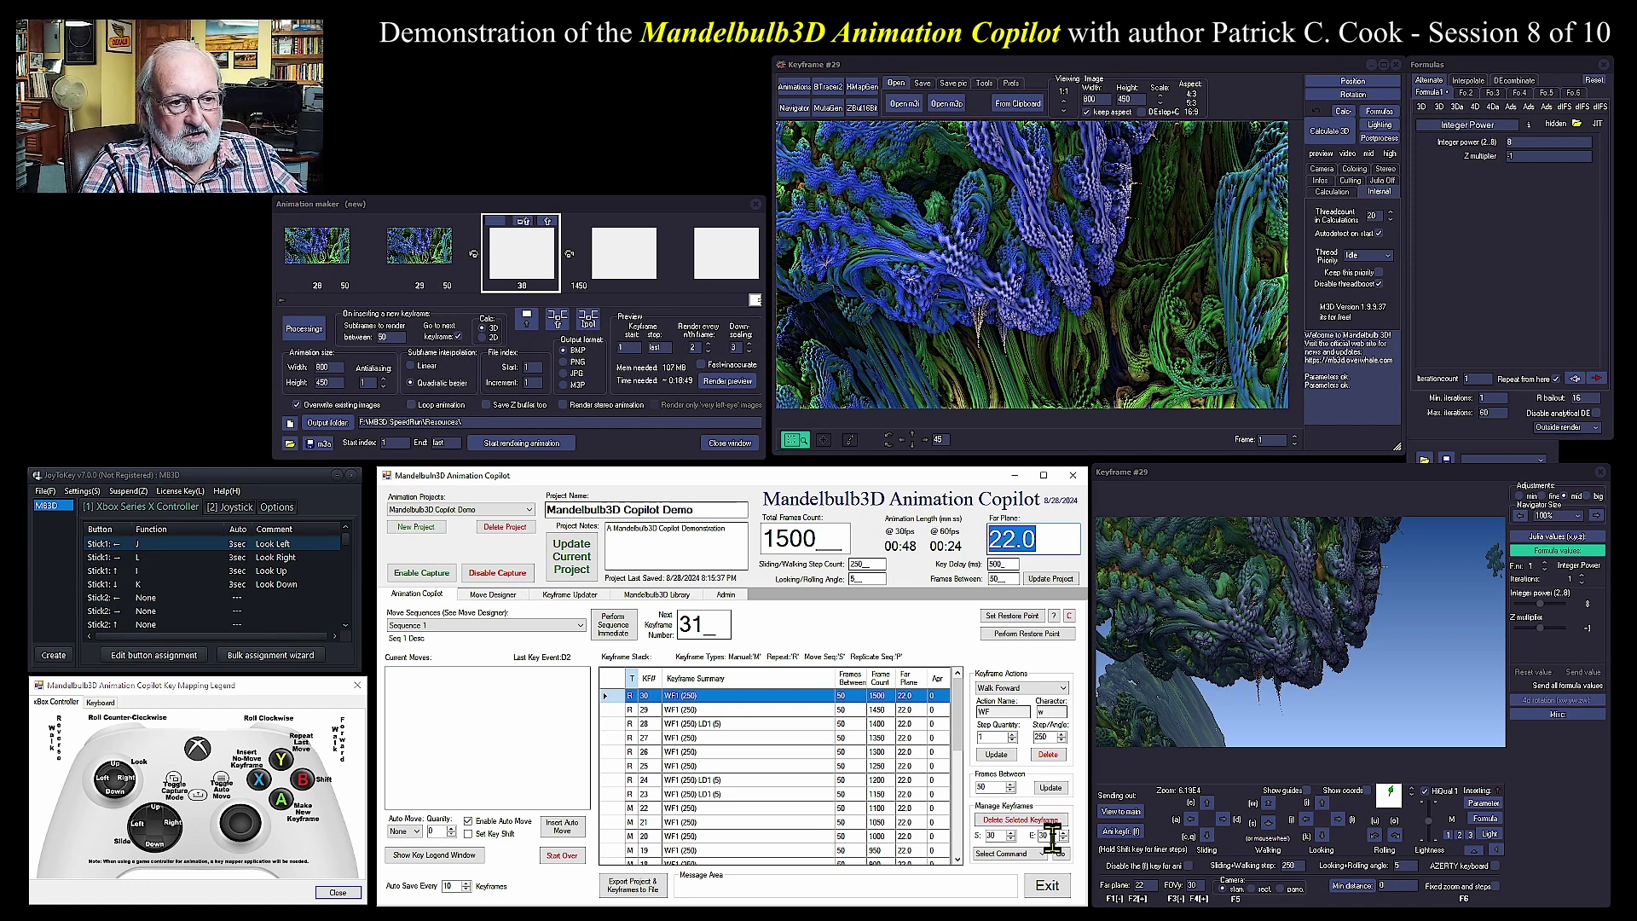
- Approve keyframes 1 through 30 using the Approve Range command
double_click(997, 835)
text(1)
click(1041, 854)
click(1019, 882)
click(1060, 854)
click(811, 554)
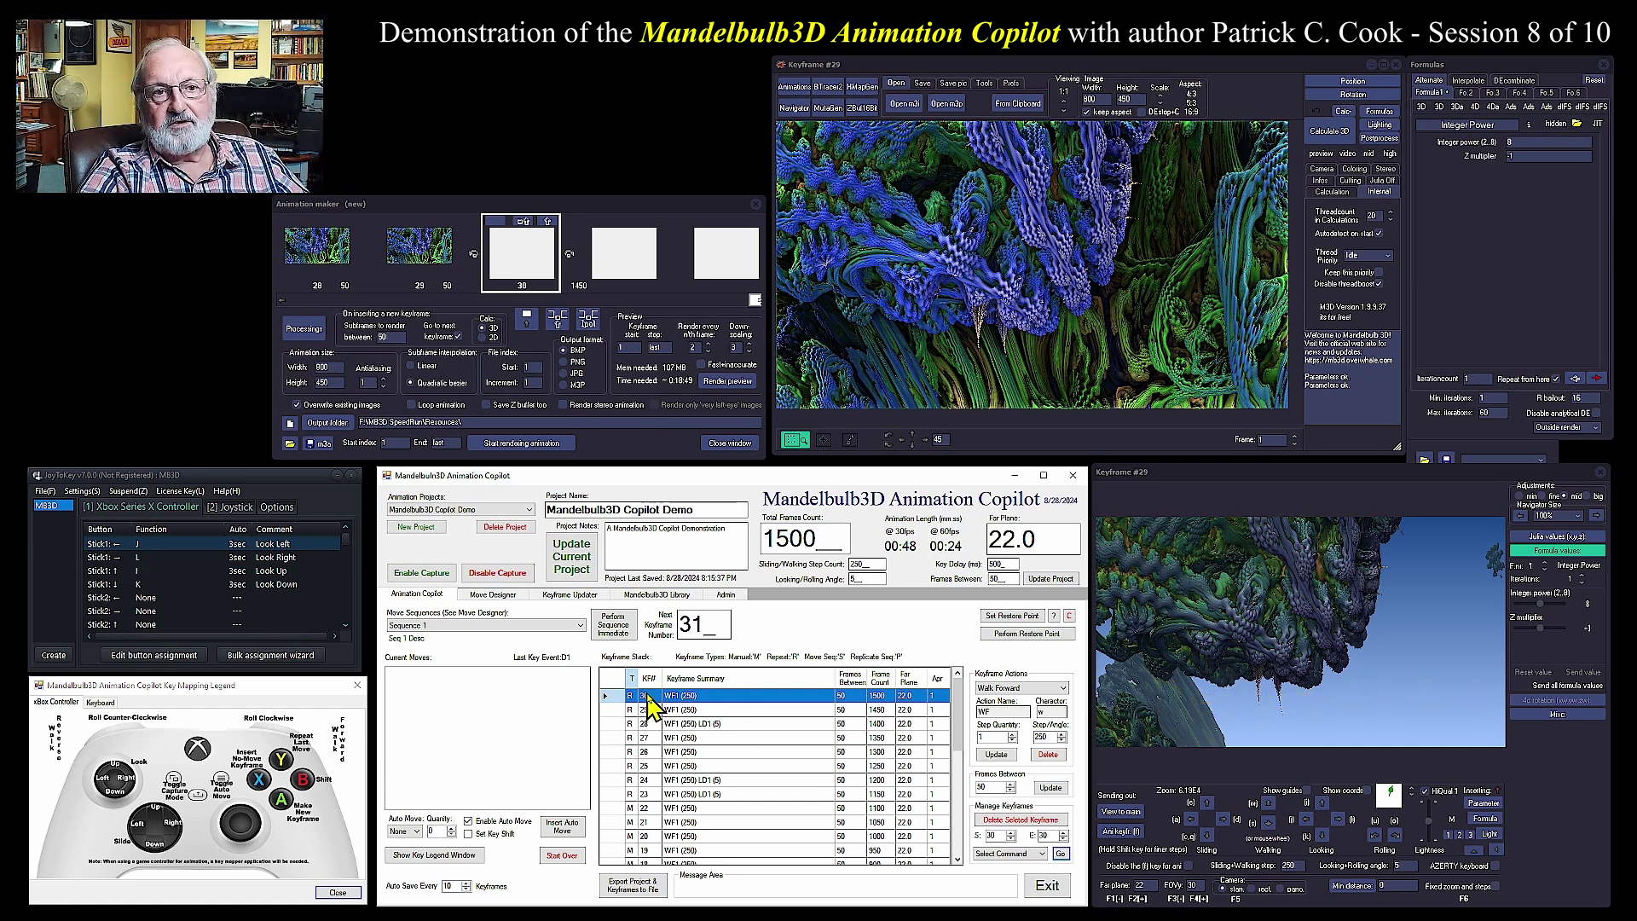
- Save a restore point at next keyframe 31 and review its details before closing the info box
click(1017, 616)
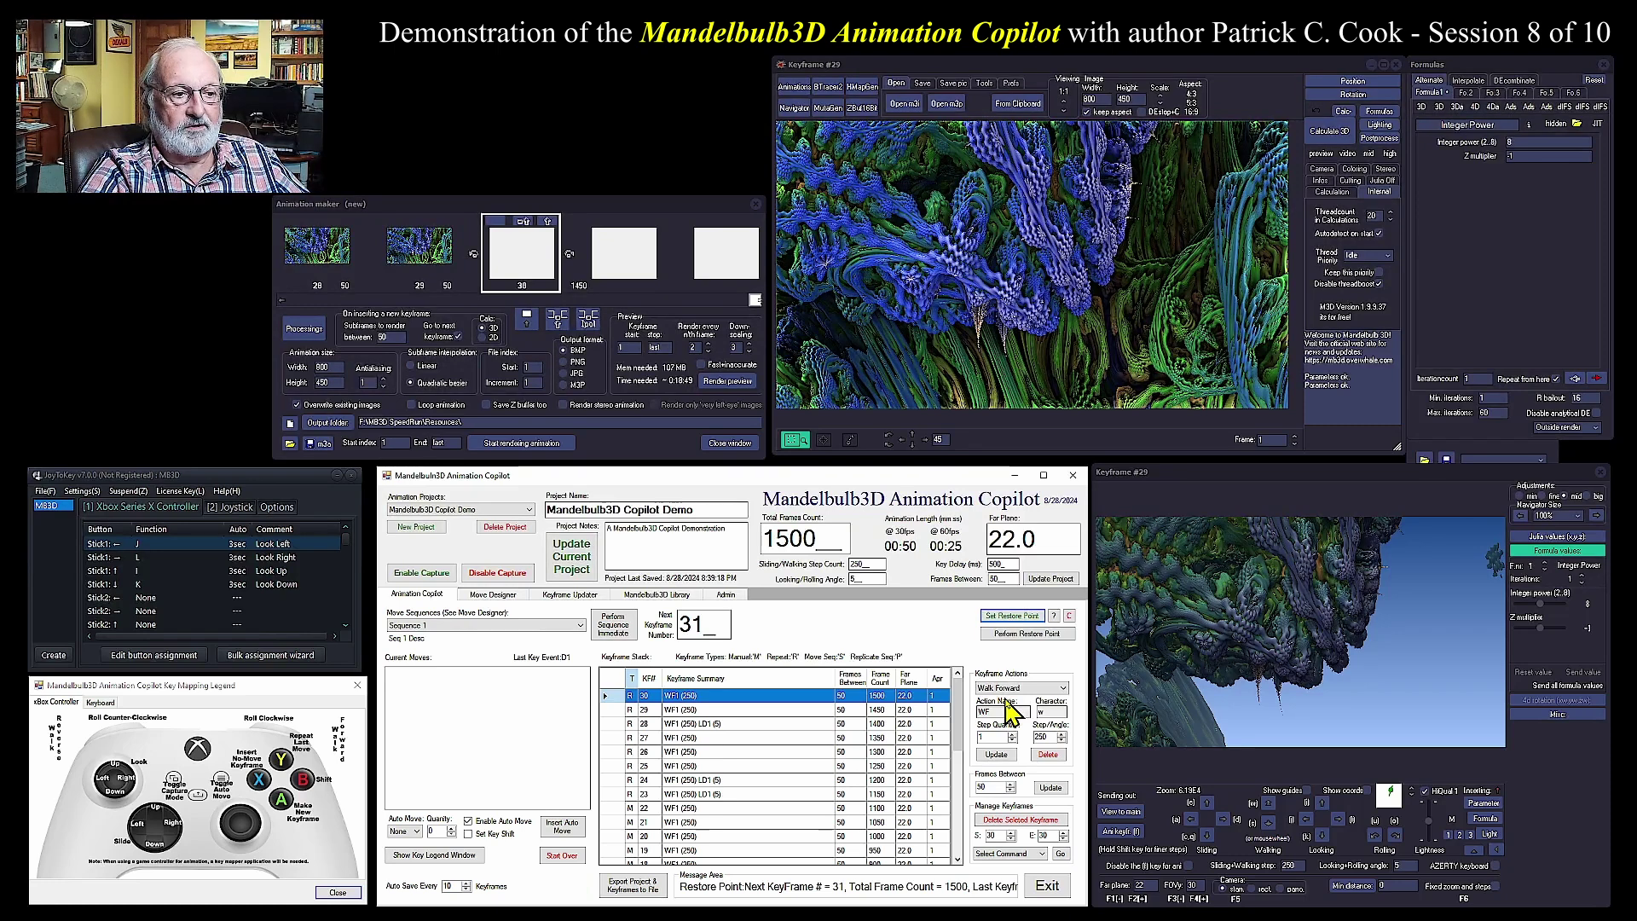
click(1054, 616)
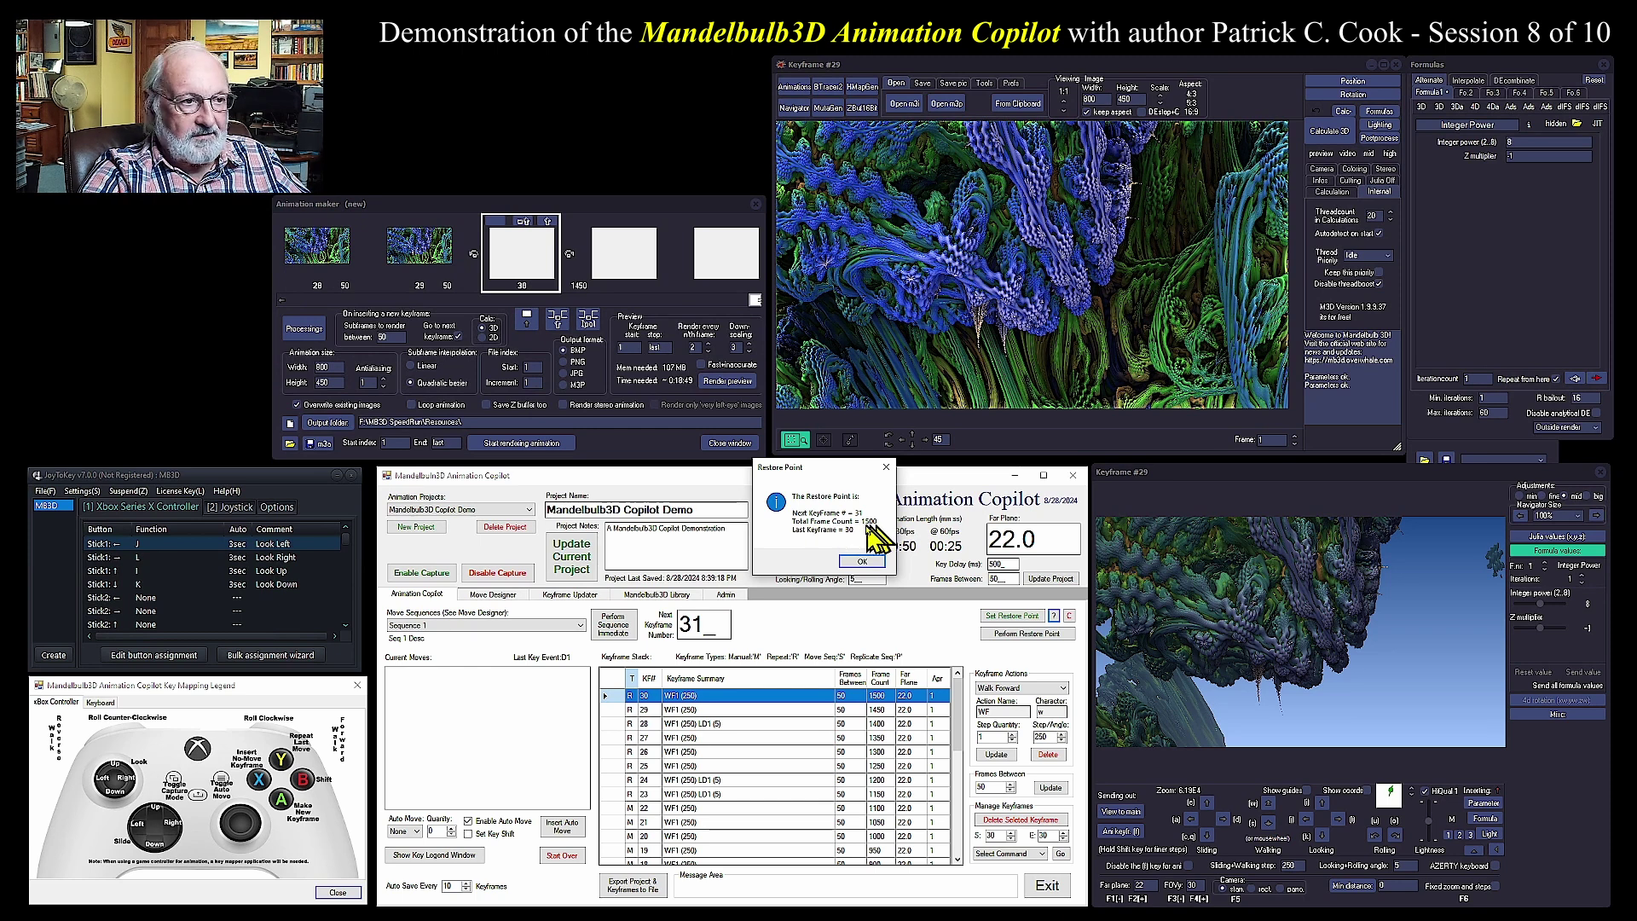
drag(849, 471, 705, 447)
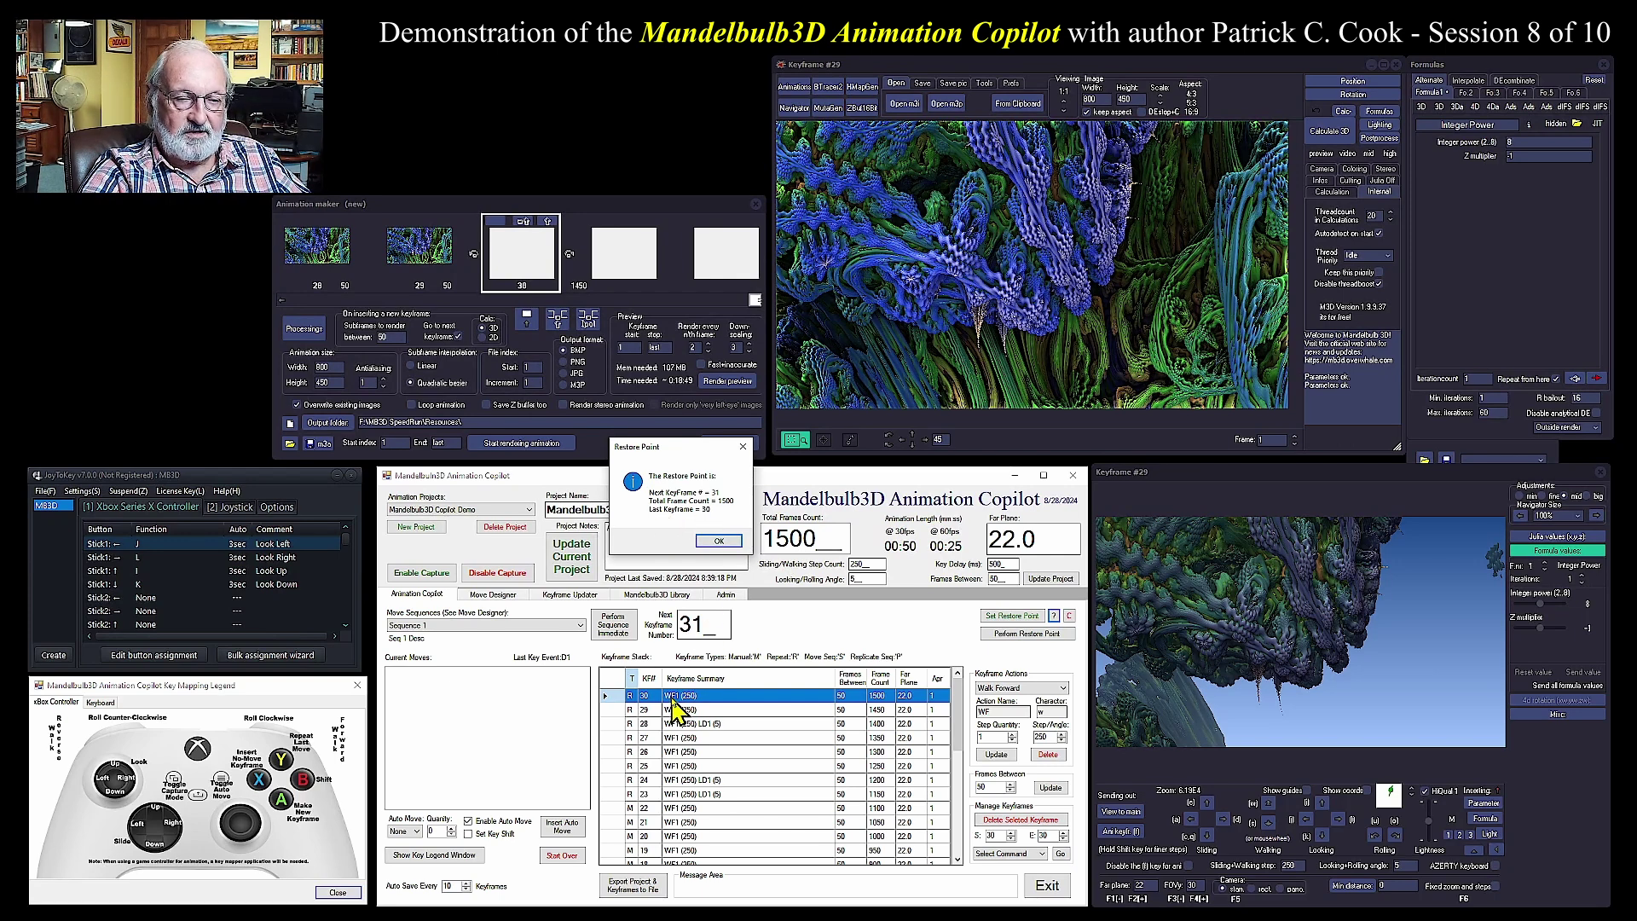
click(718, 542)
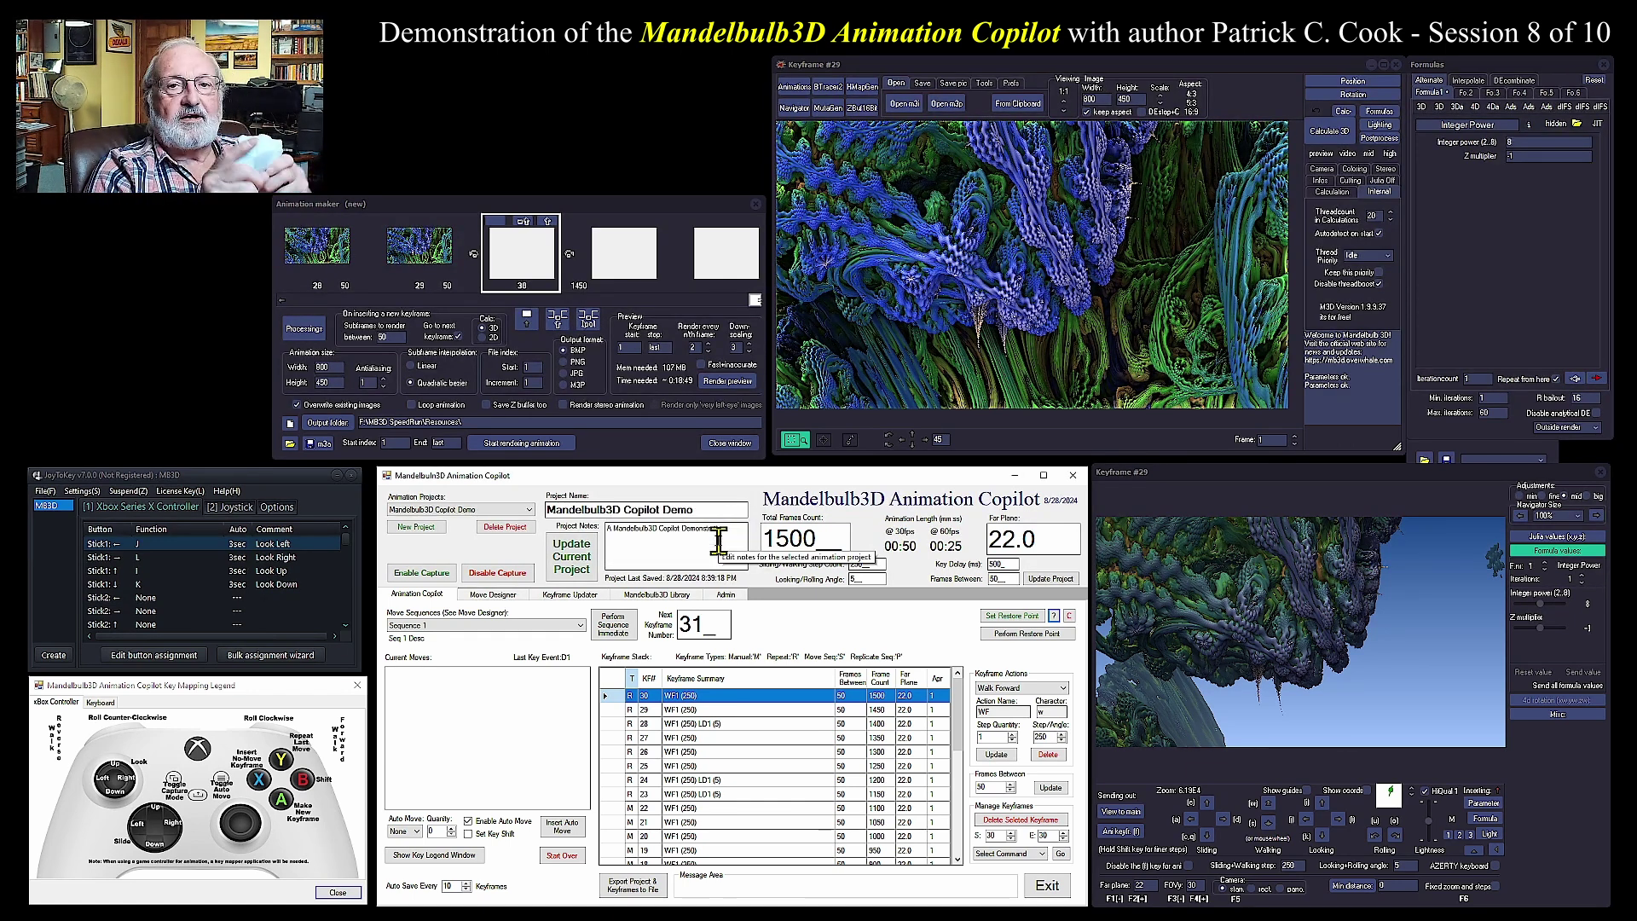
- Start capturing, then walk, roll, turn and tilt the camera to capture keyframe 32
key(grave)
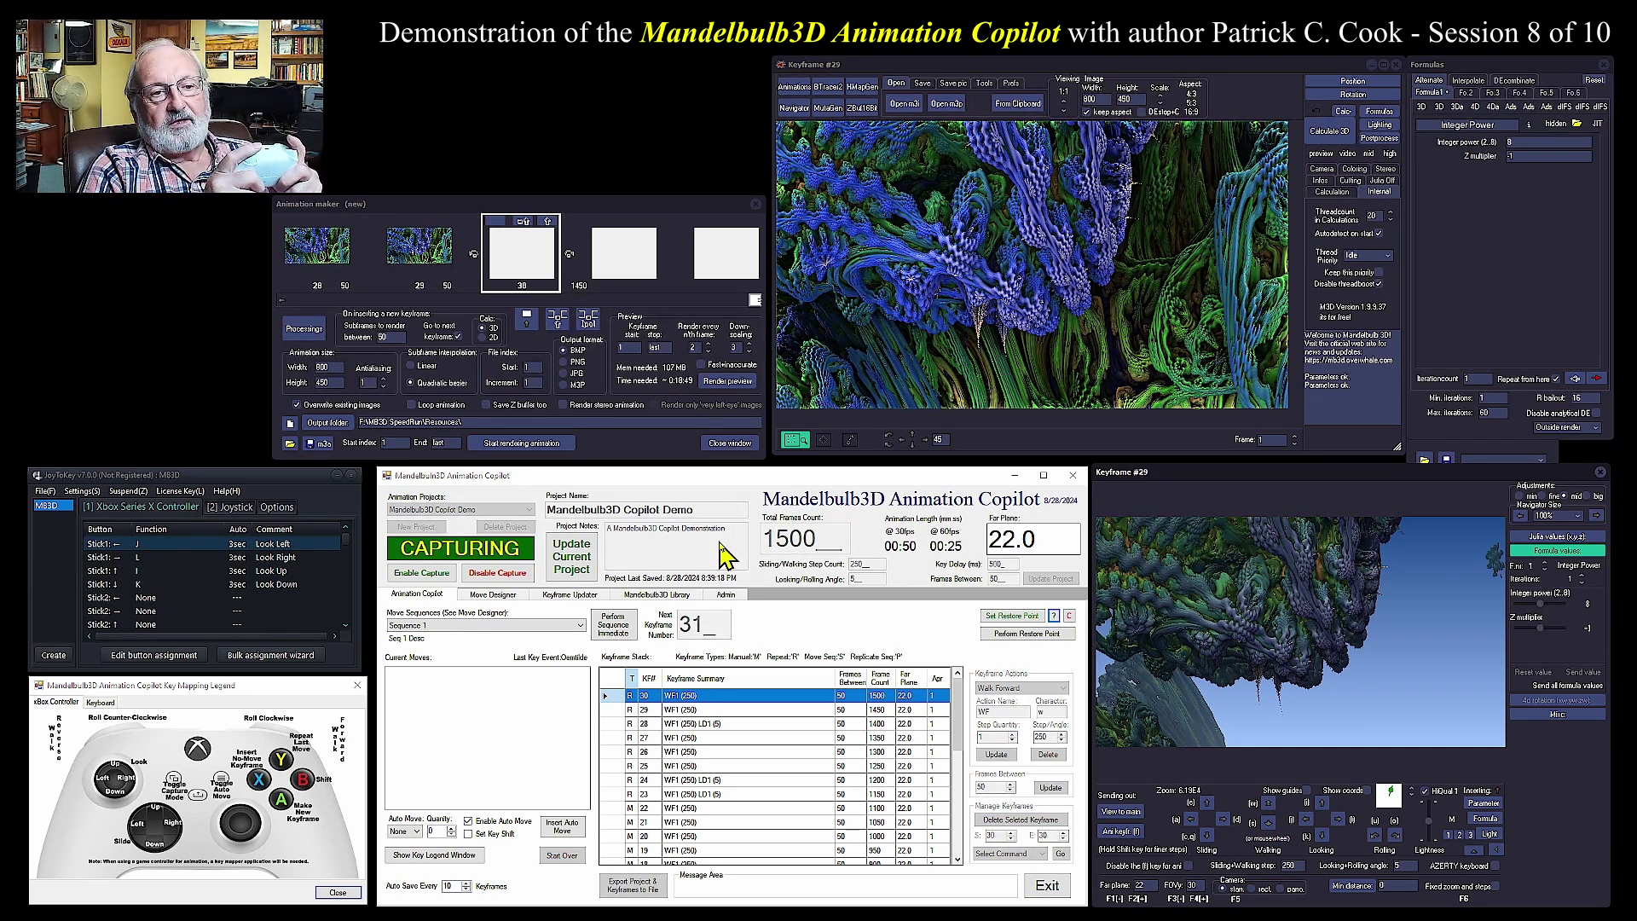
key(w)
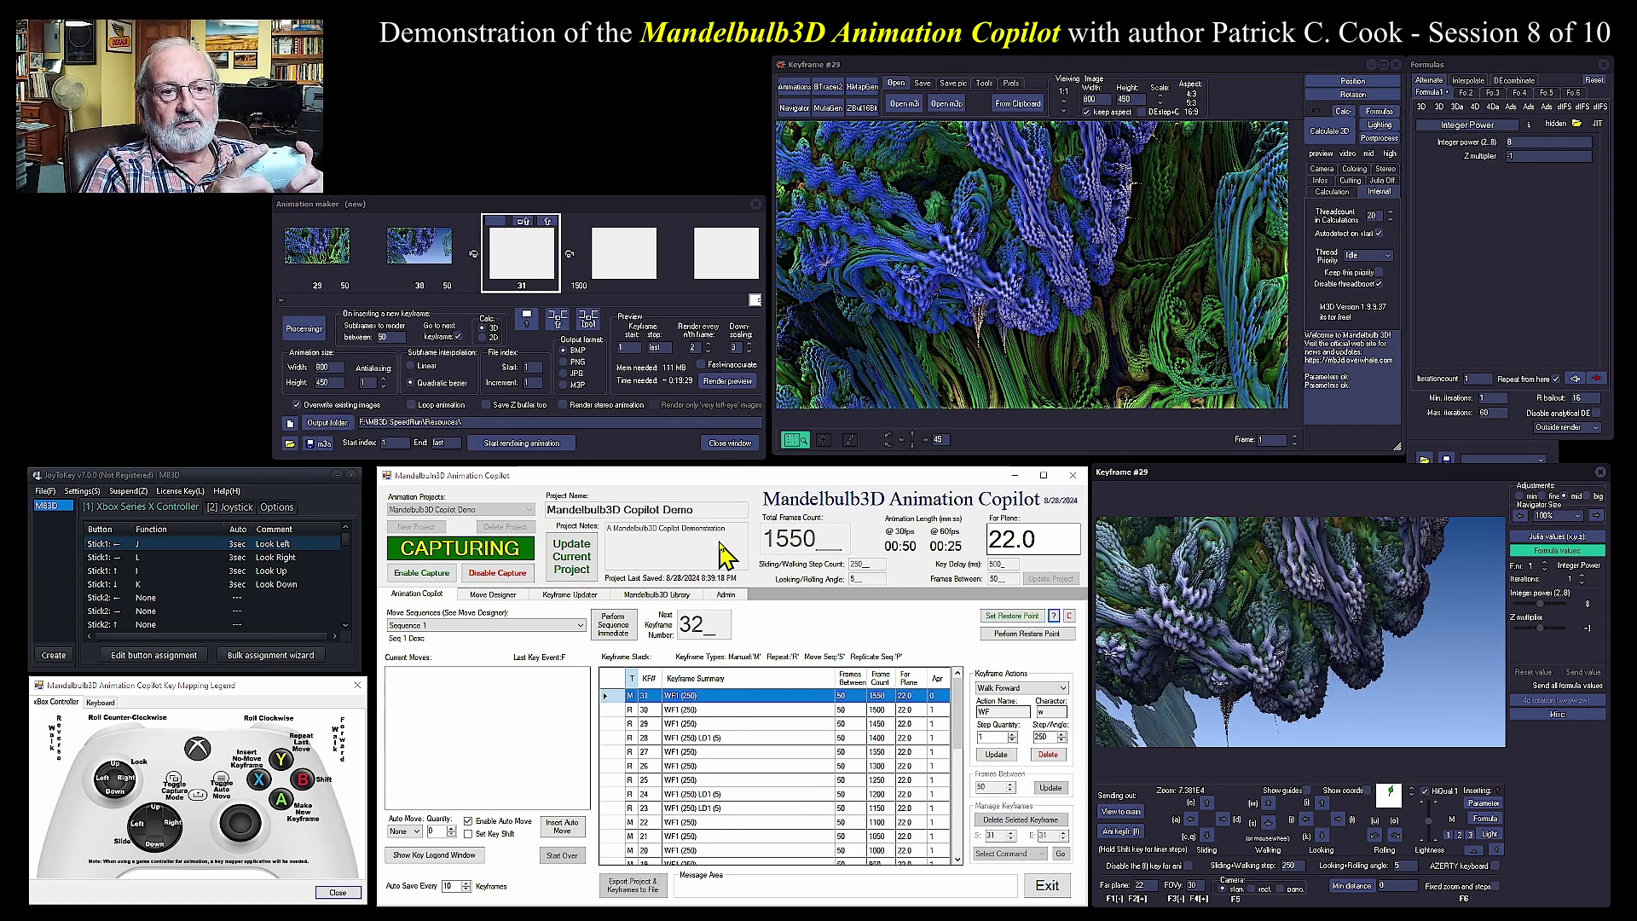
key(u)
key(u)
key(u)
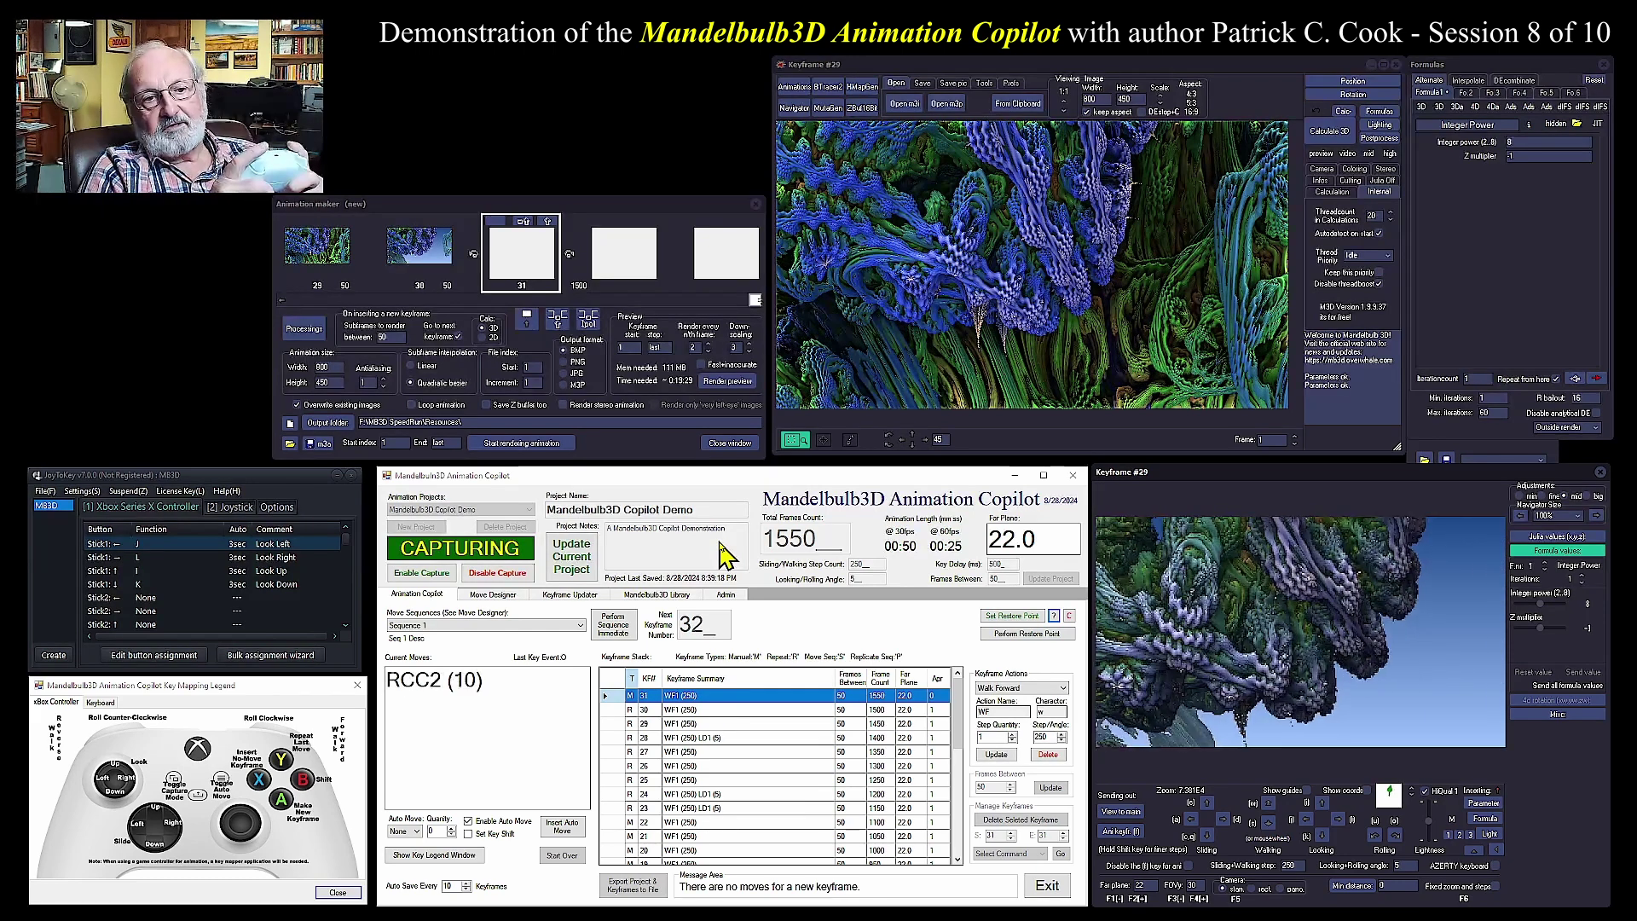
key(l)
key(i)
key(l)
key(k)
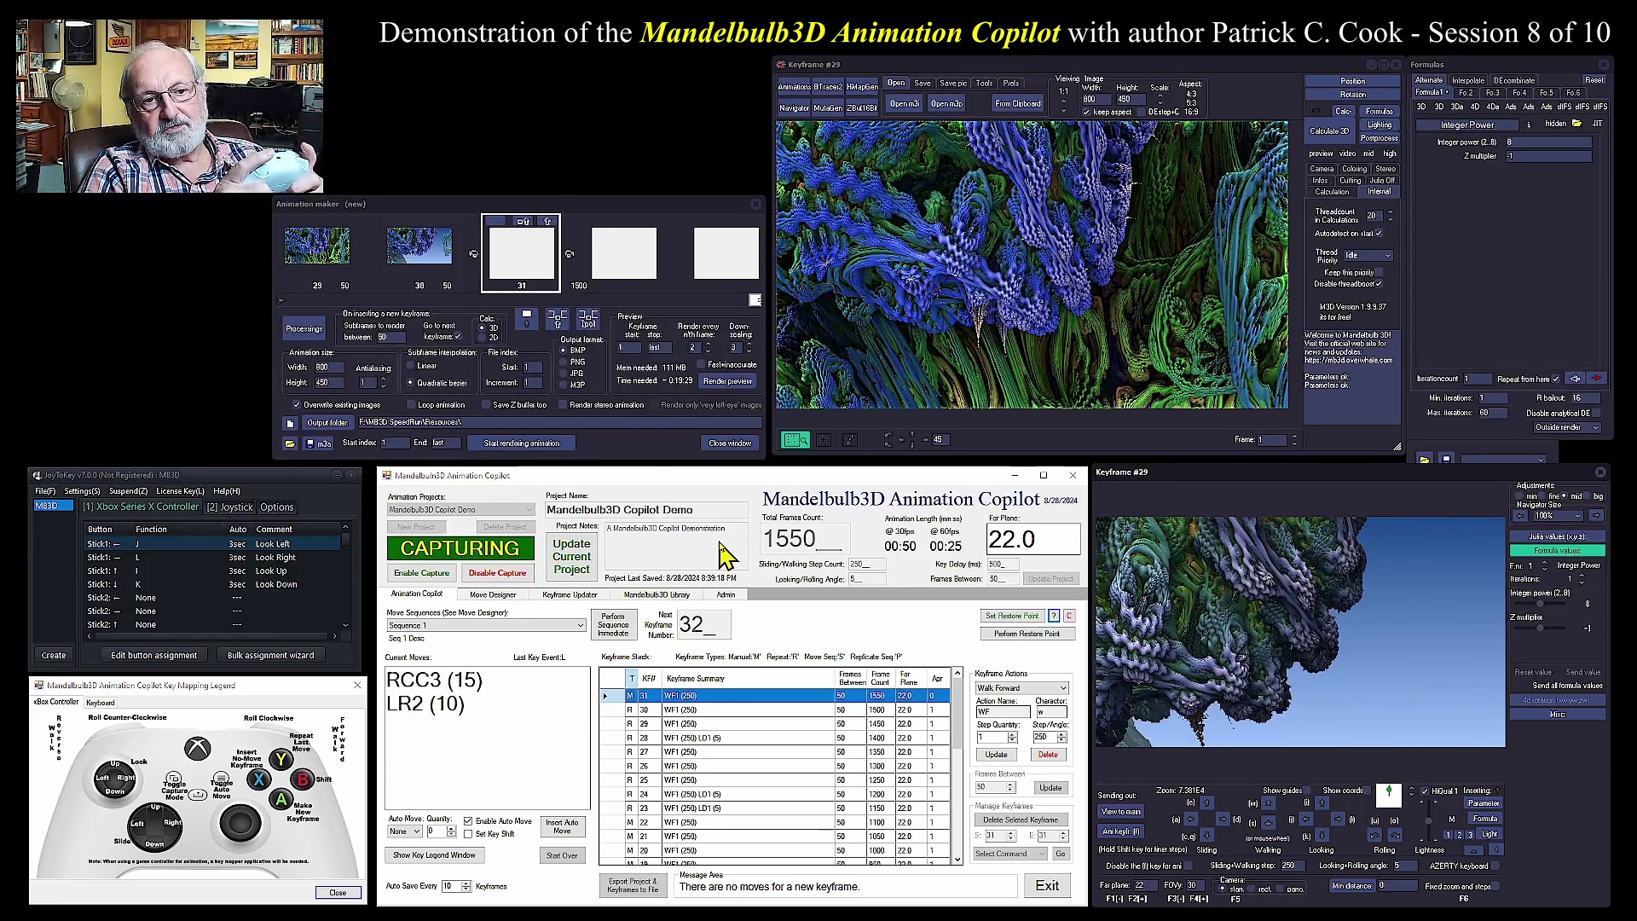
key(n)
- Walk forward, turn right and roll the camera to capture keyframes 33 and 34
key(w)
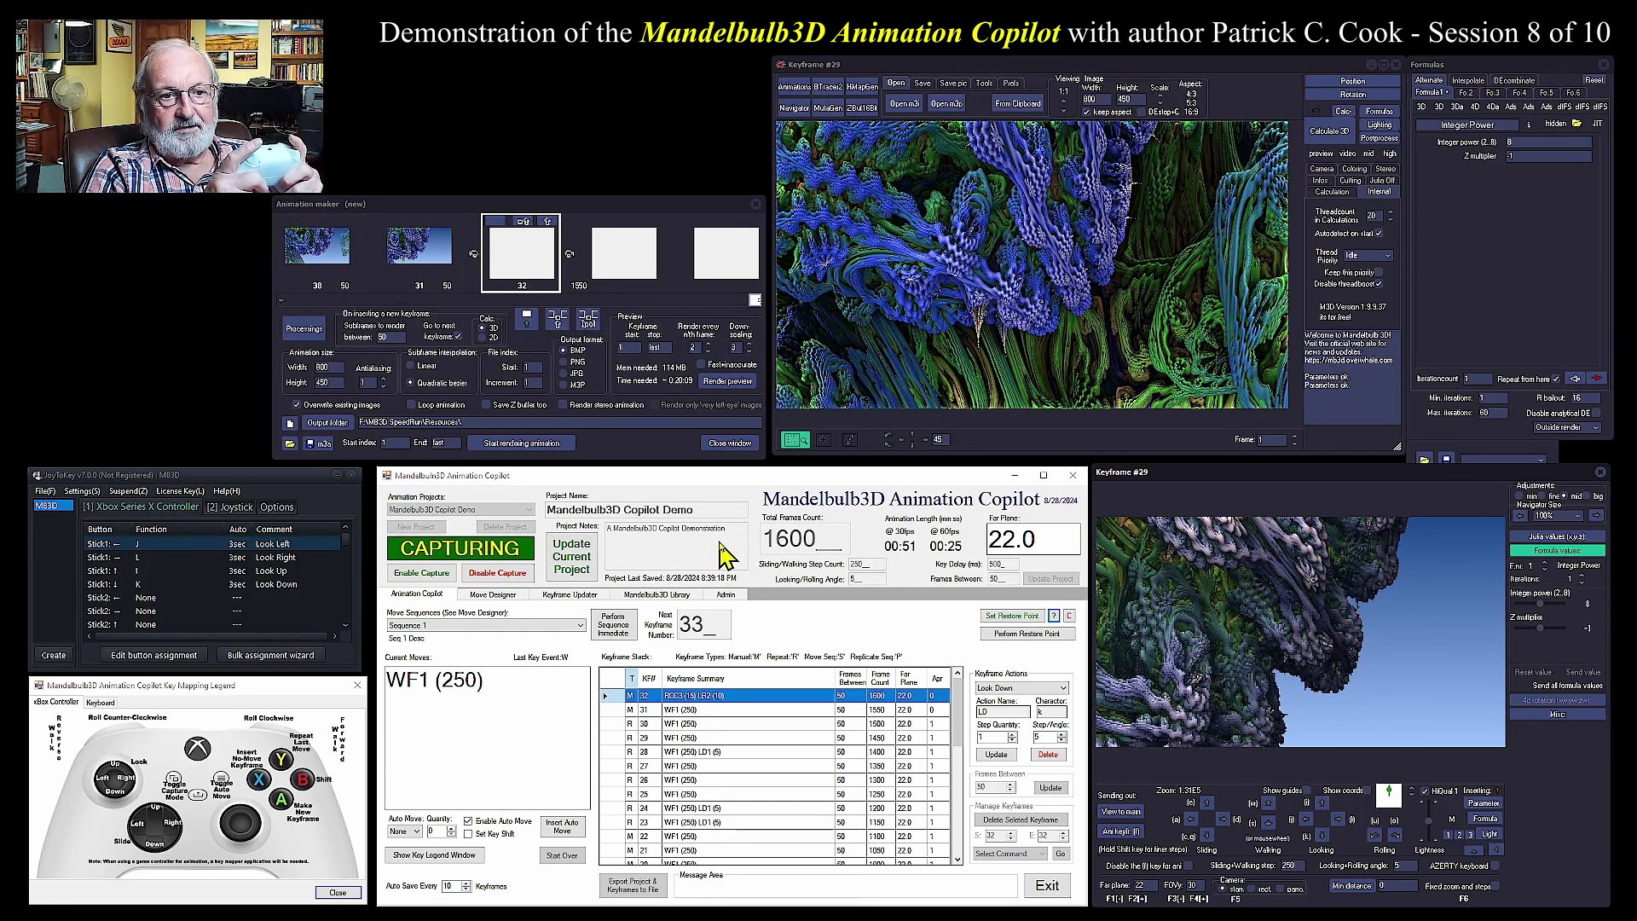
key(l)
key(o)
key(o)
key(o)
key(l)
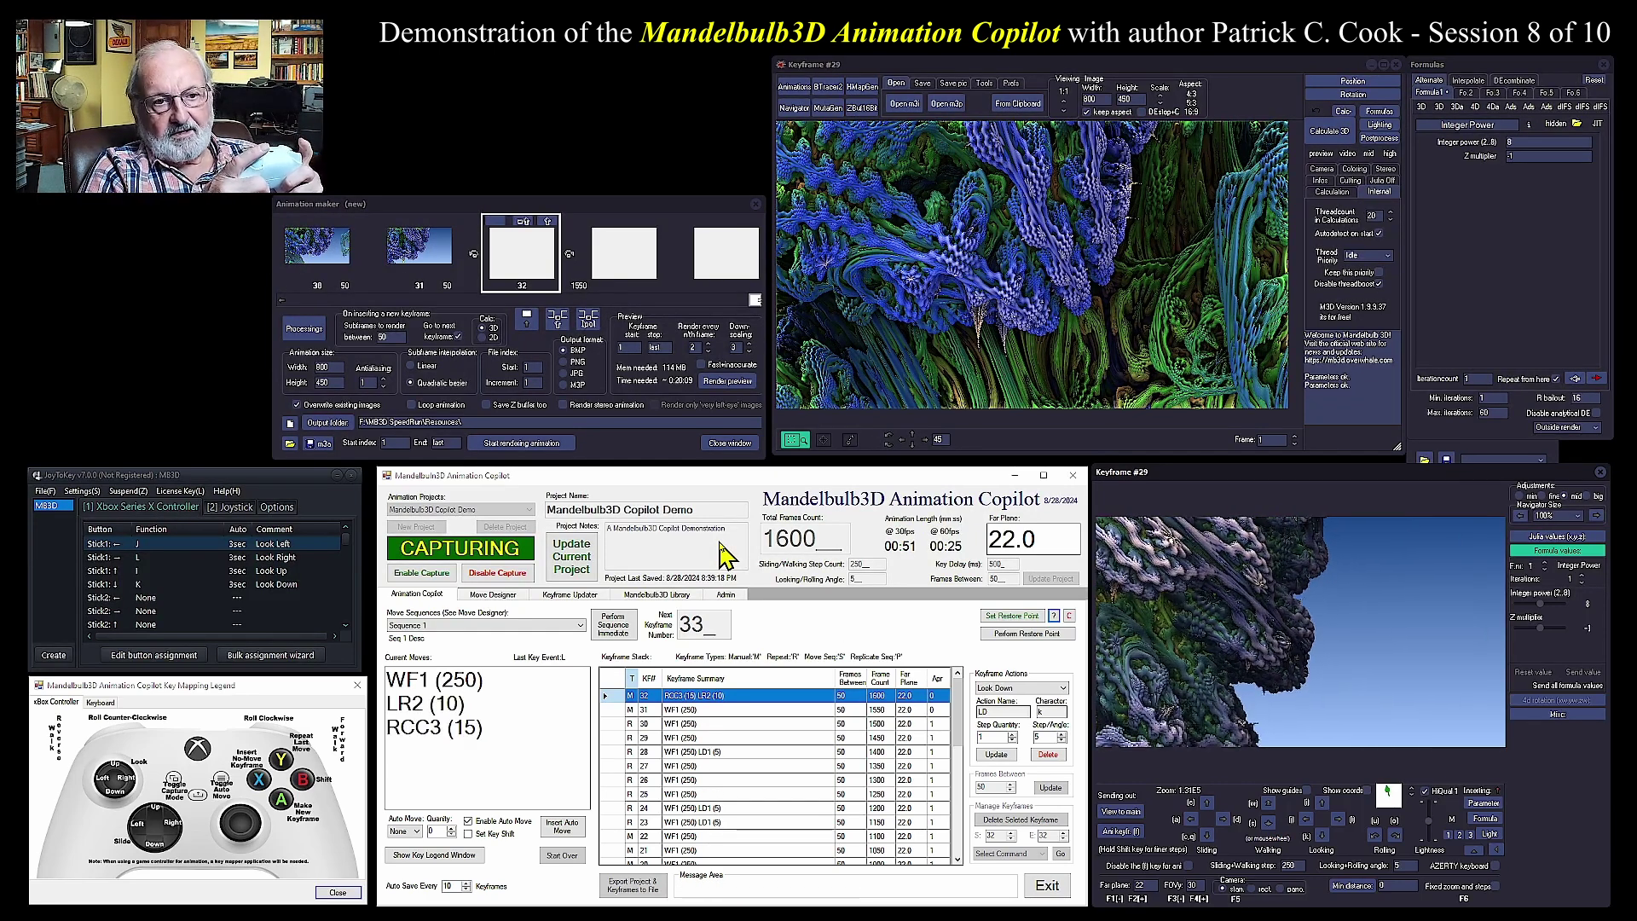
key(n)
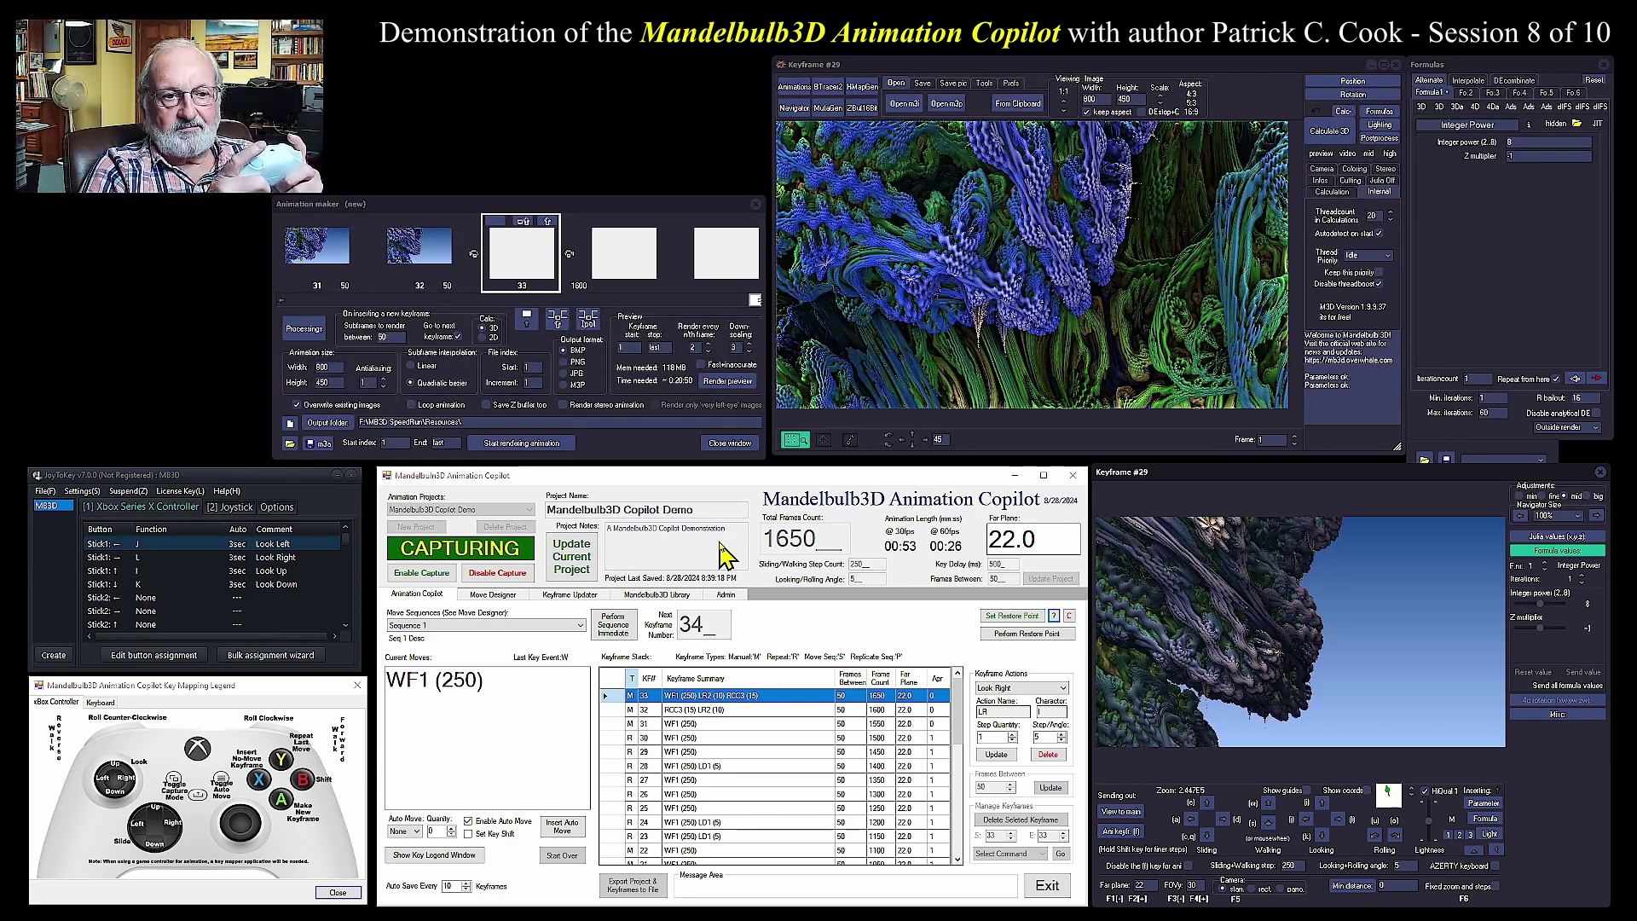
key(l)
key(l)
key(f)
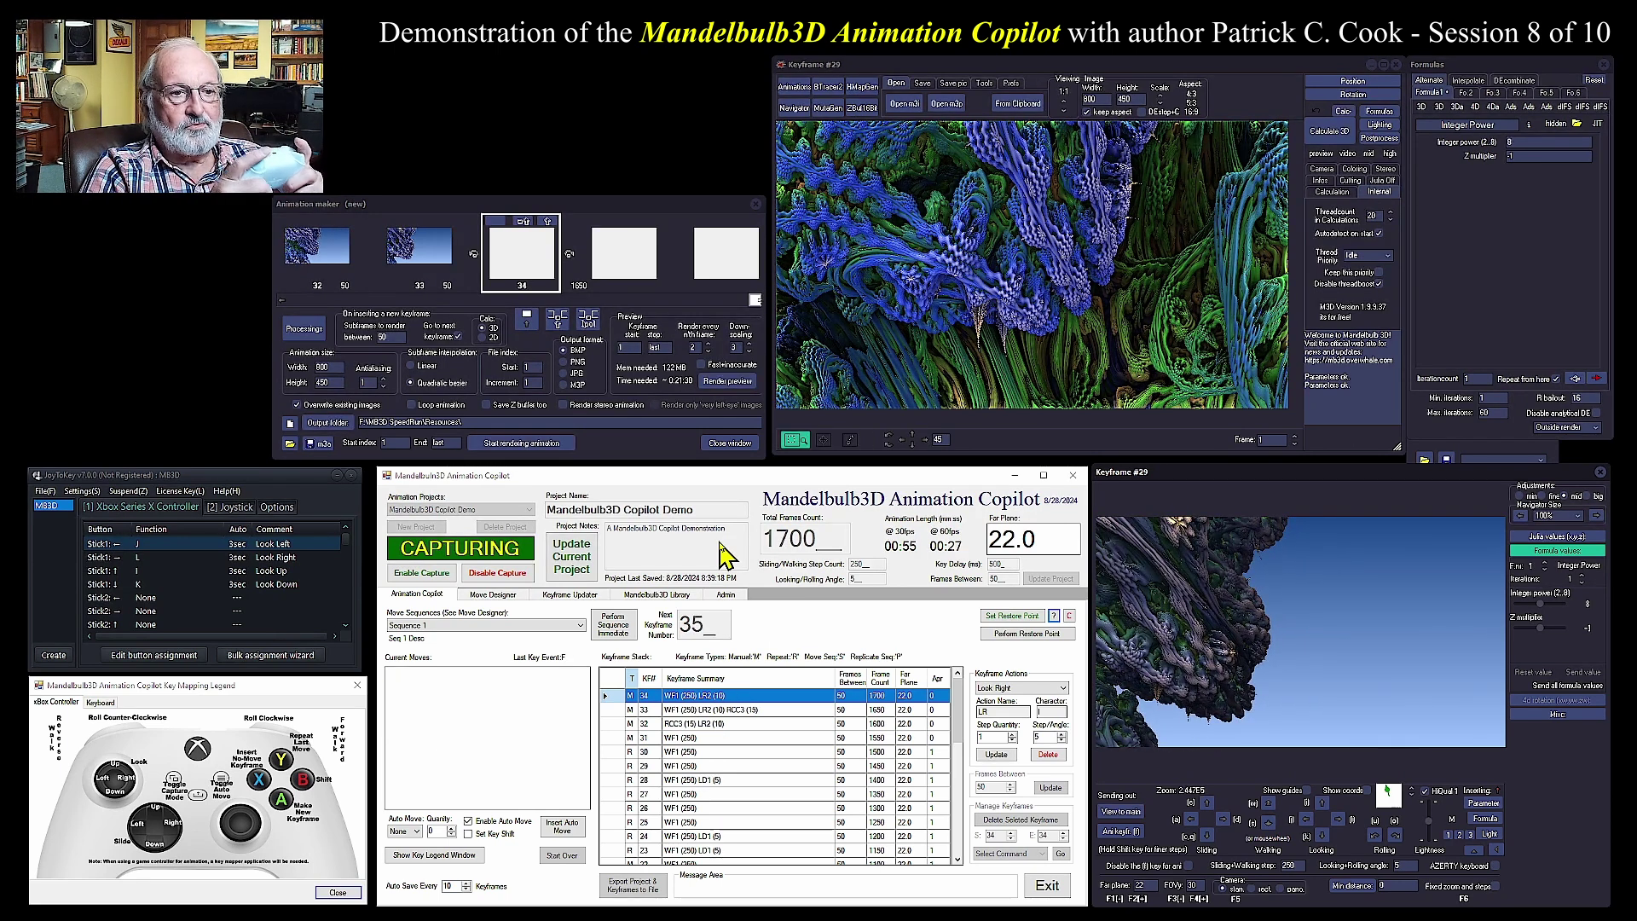
key(w)
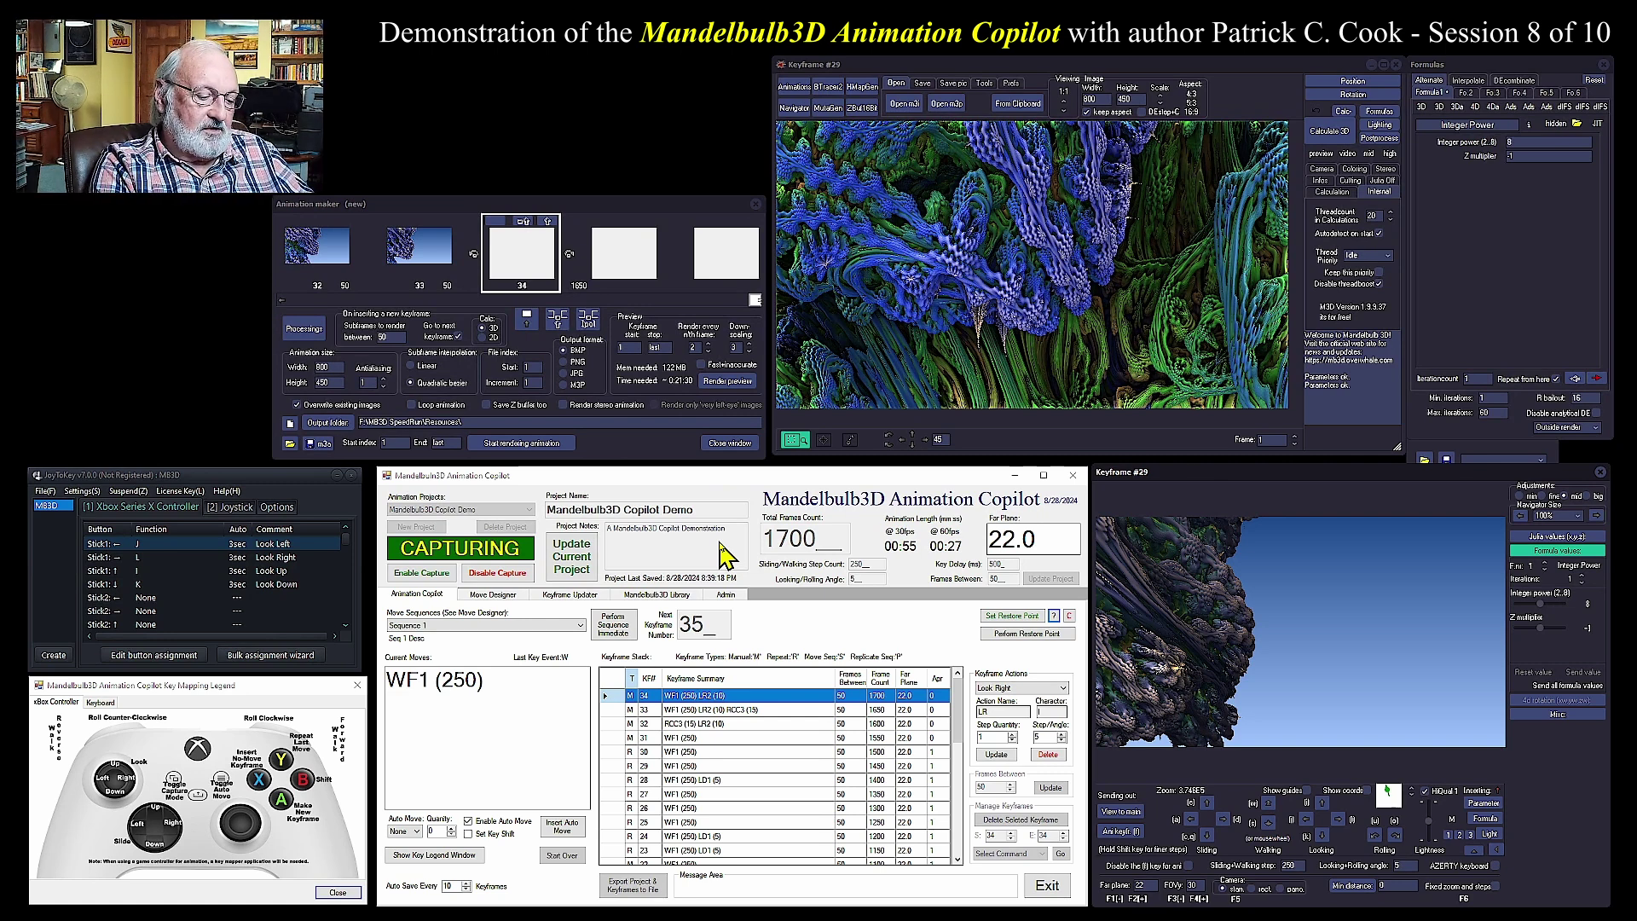
- Stop capturing, review the restore point info, and select keyframe 33 in the stack
key(grave)
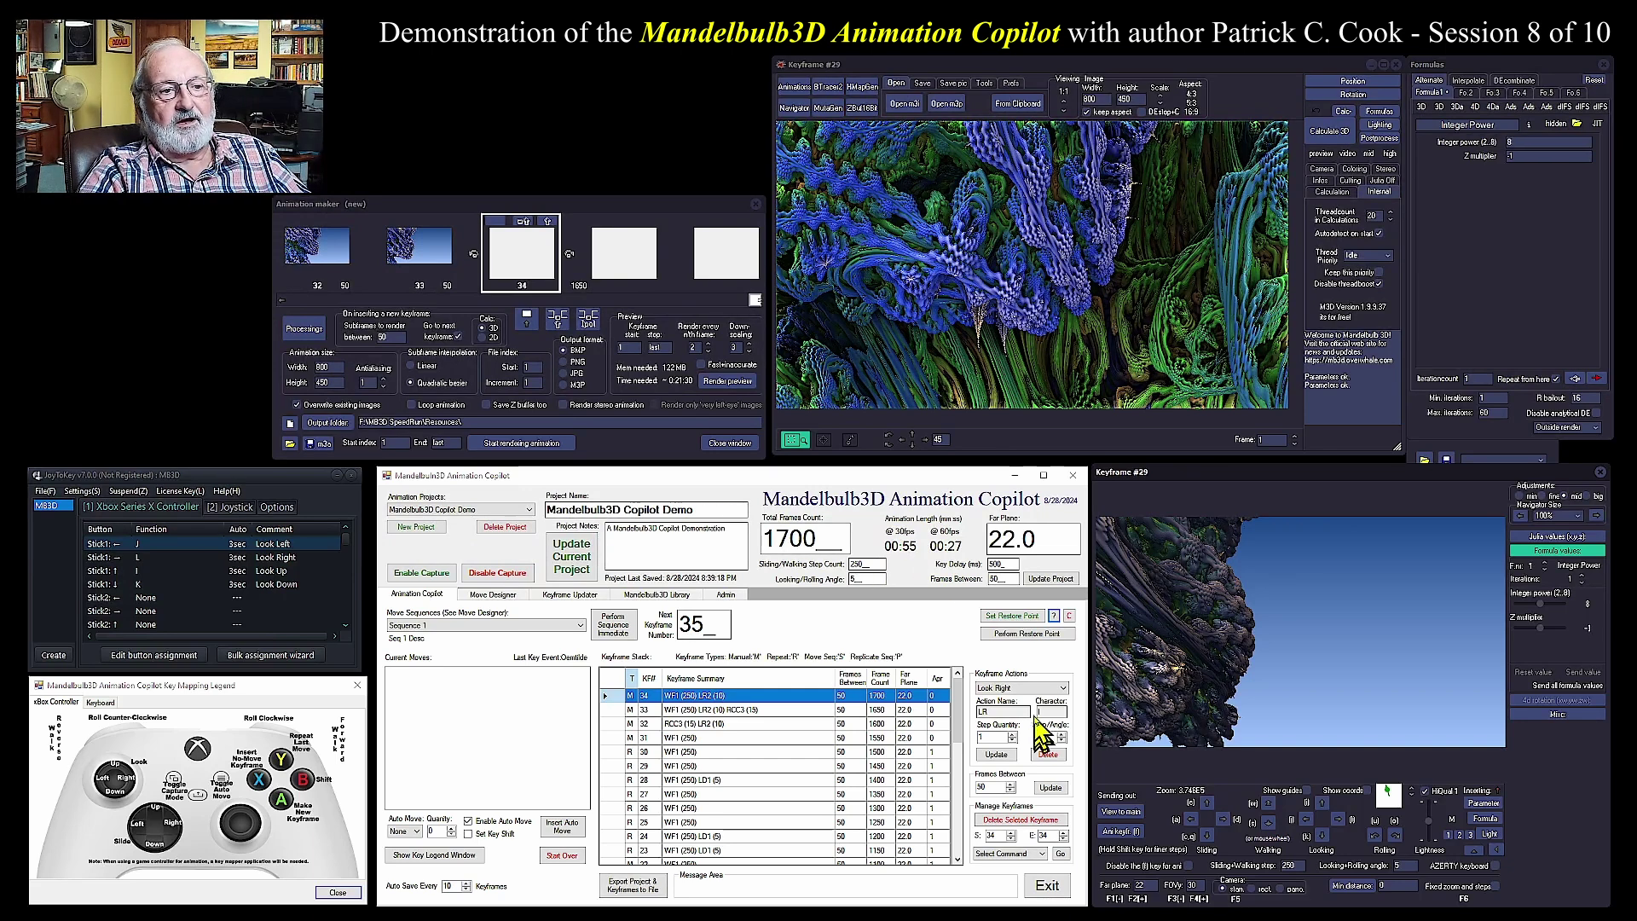
click(1054, 618)
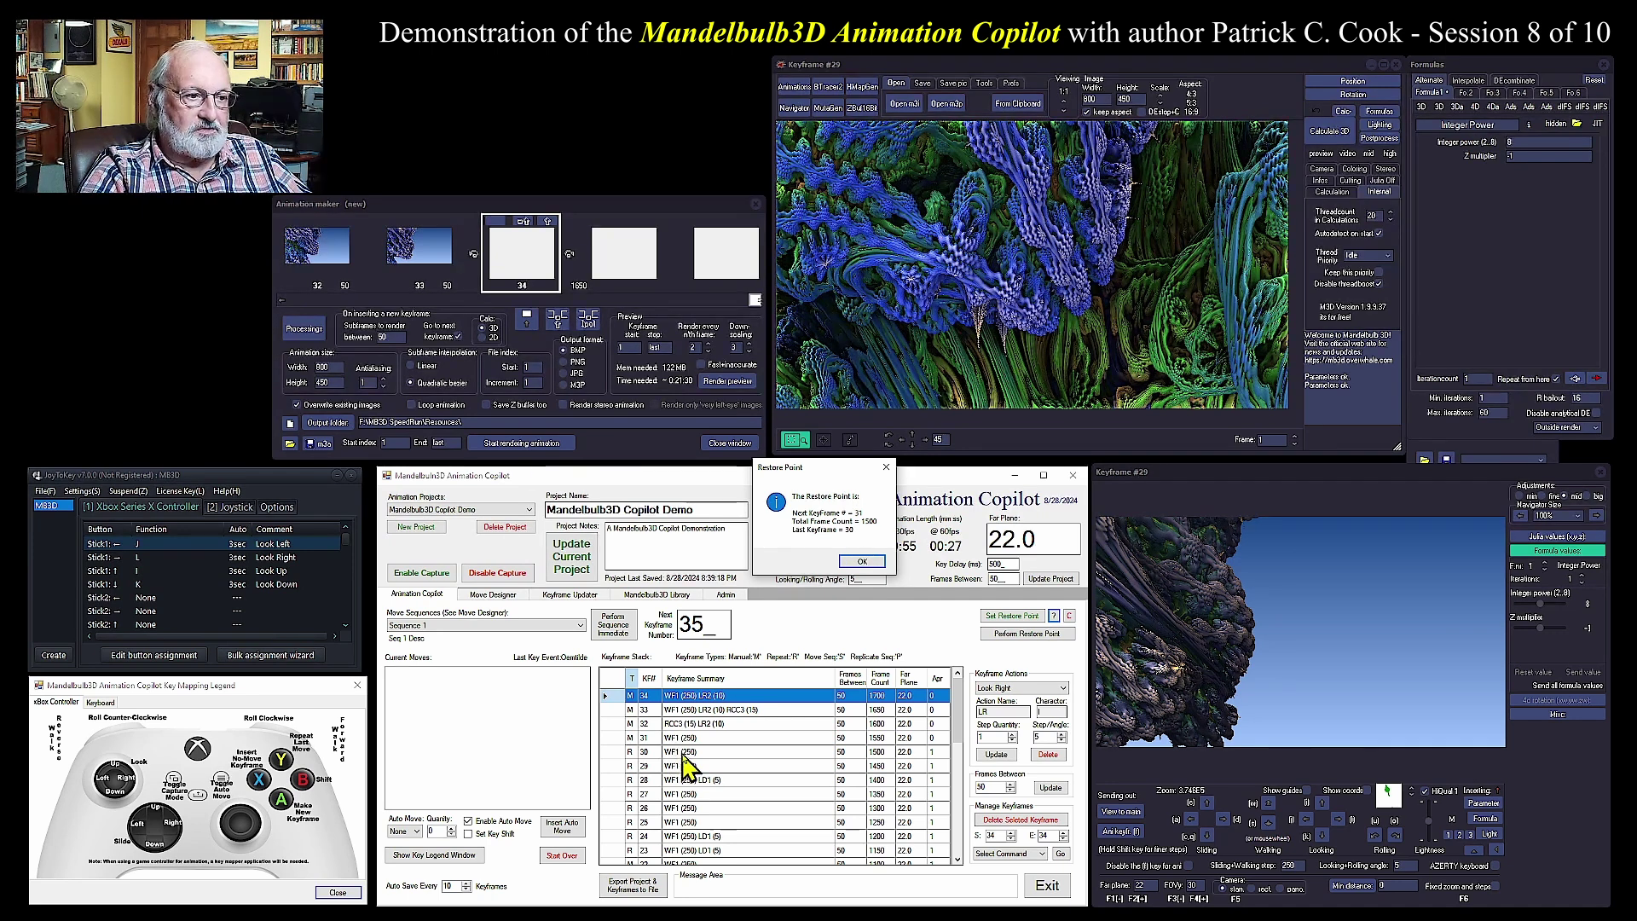
click(863, 562)
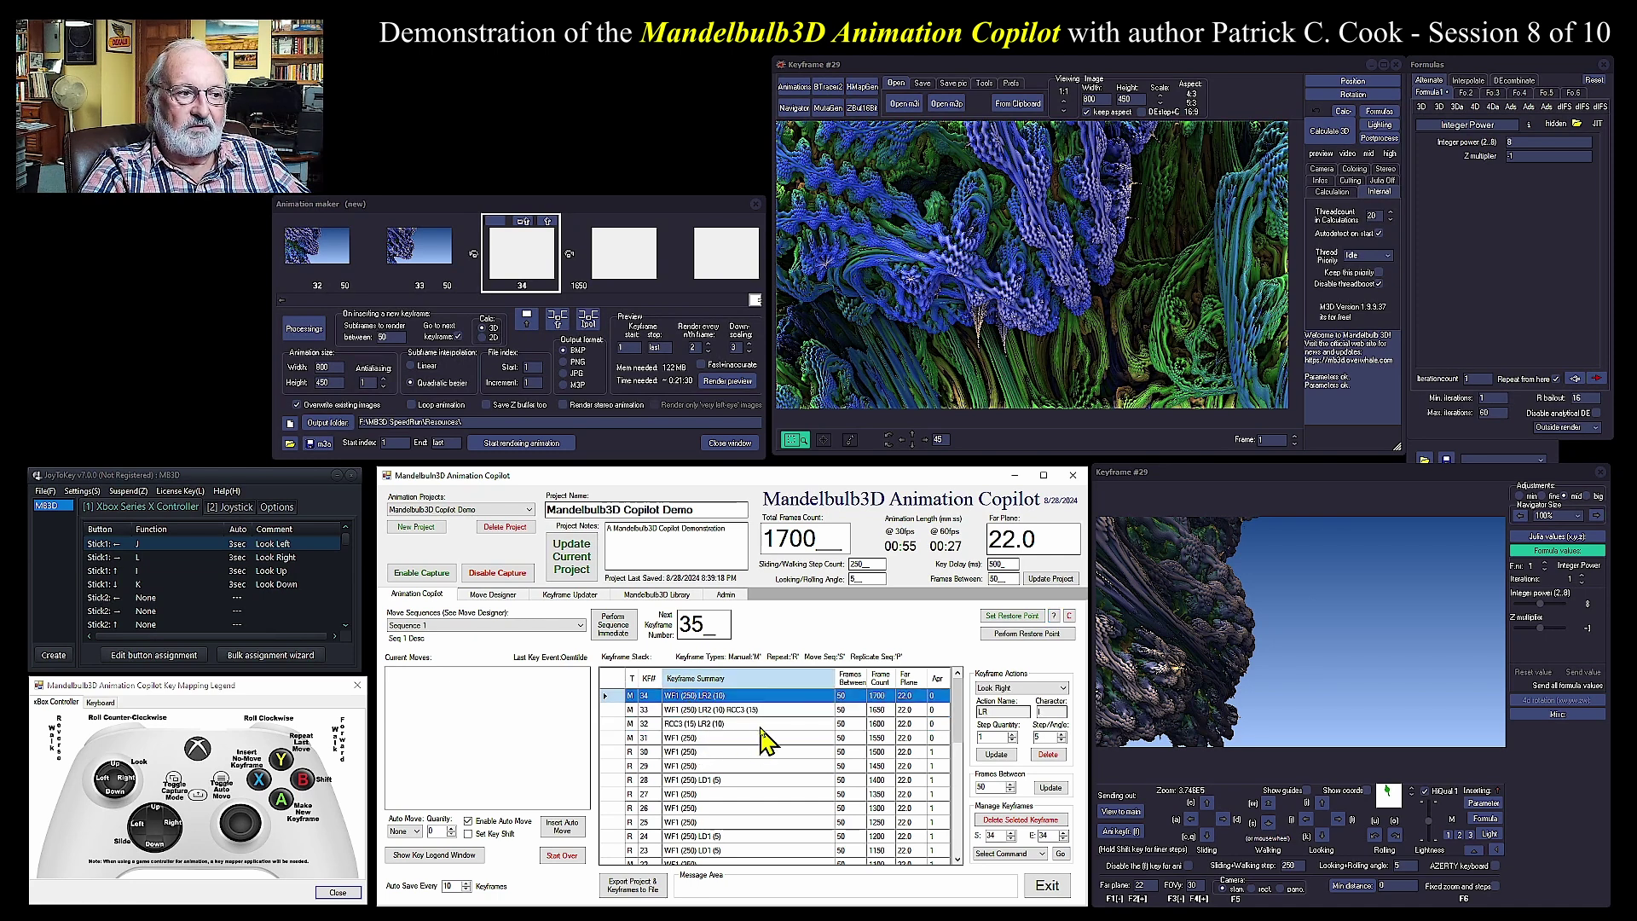
click(725, 709)
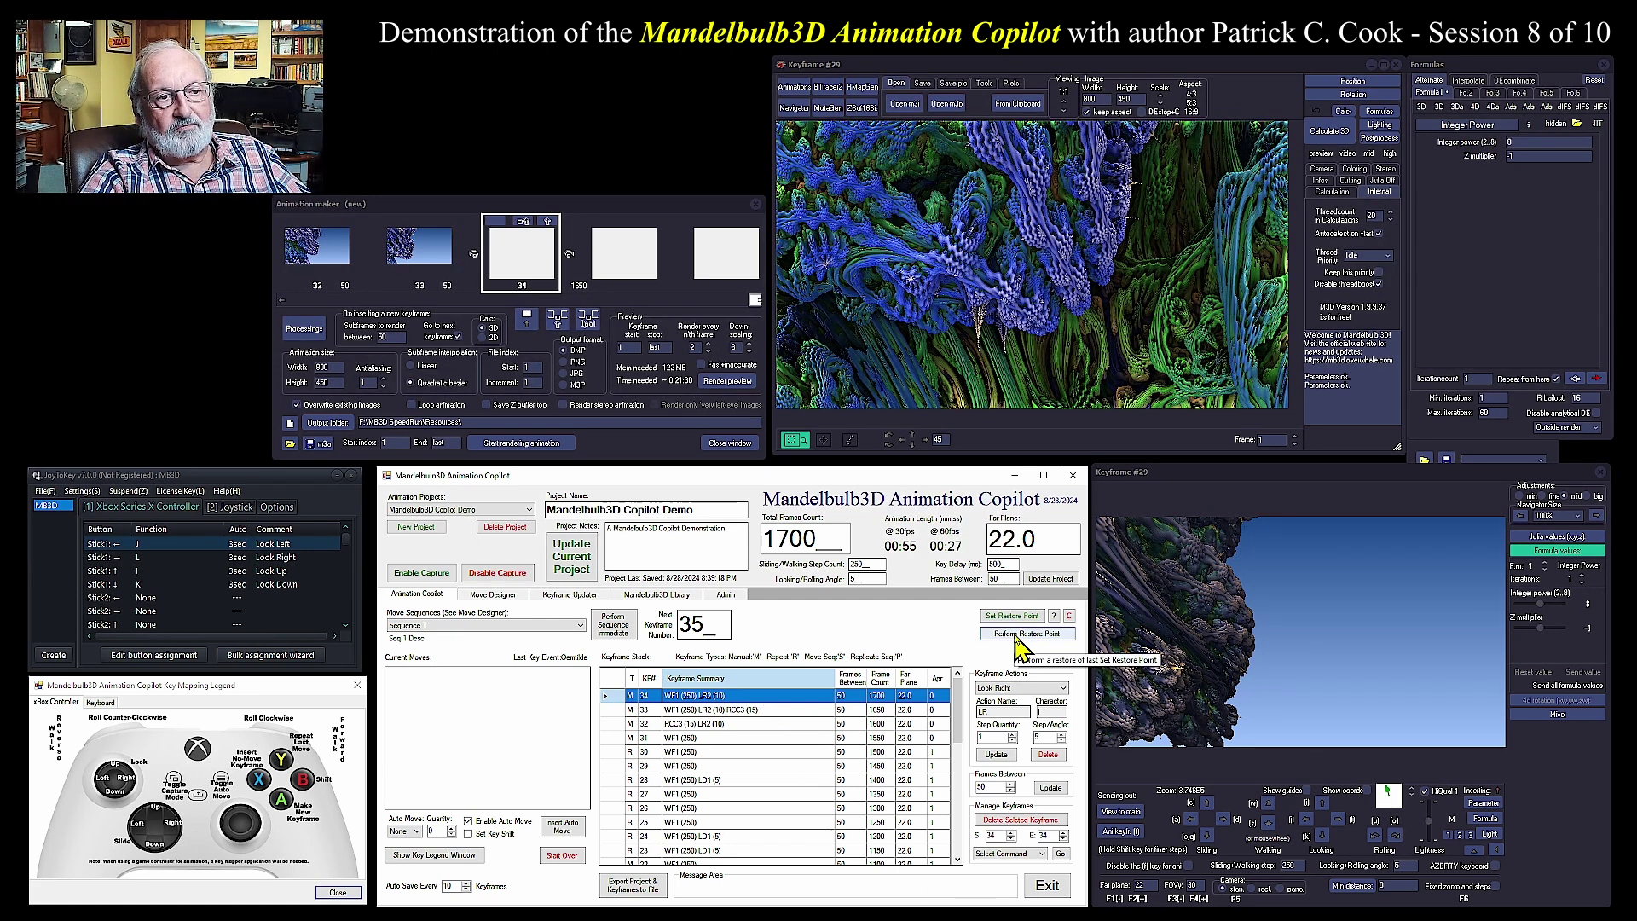
- Perform the restore point rollback, confirming it so the stack ends at keyframe 30
click(1052, 616)
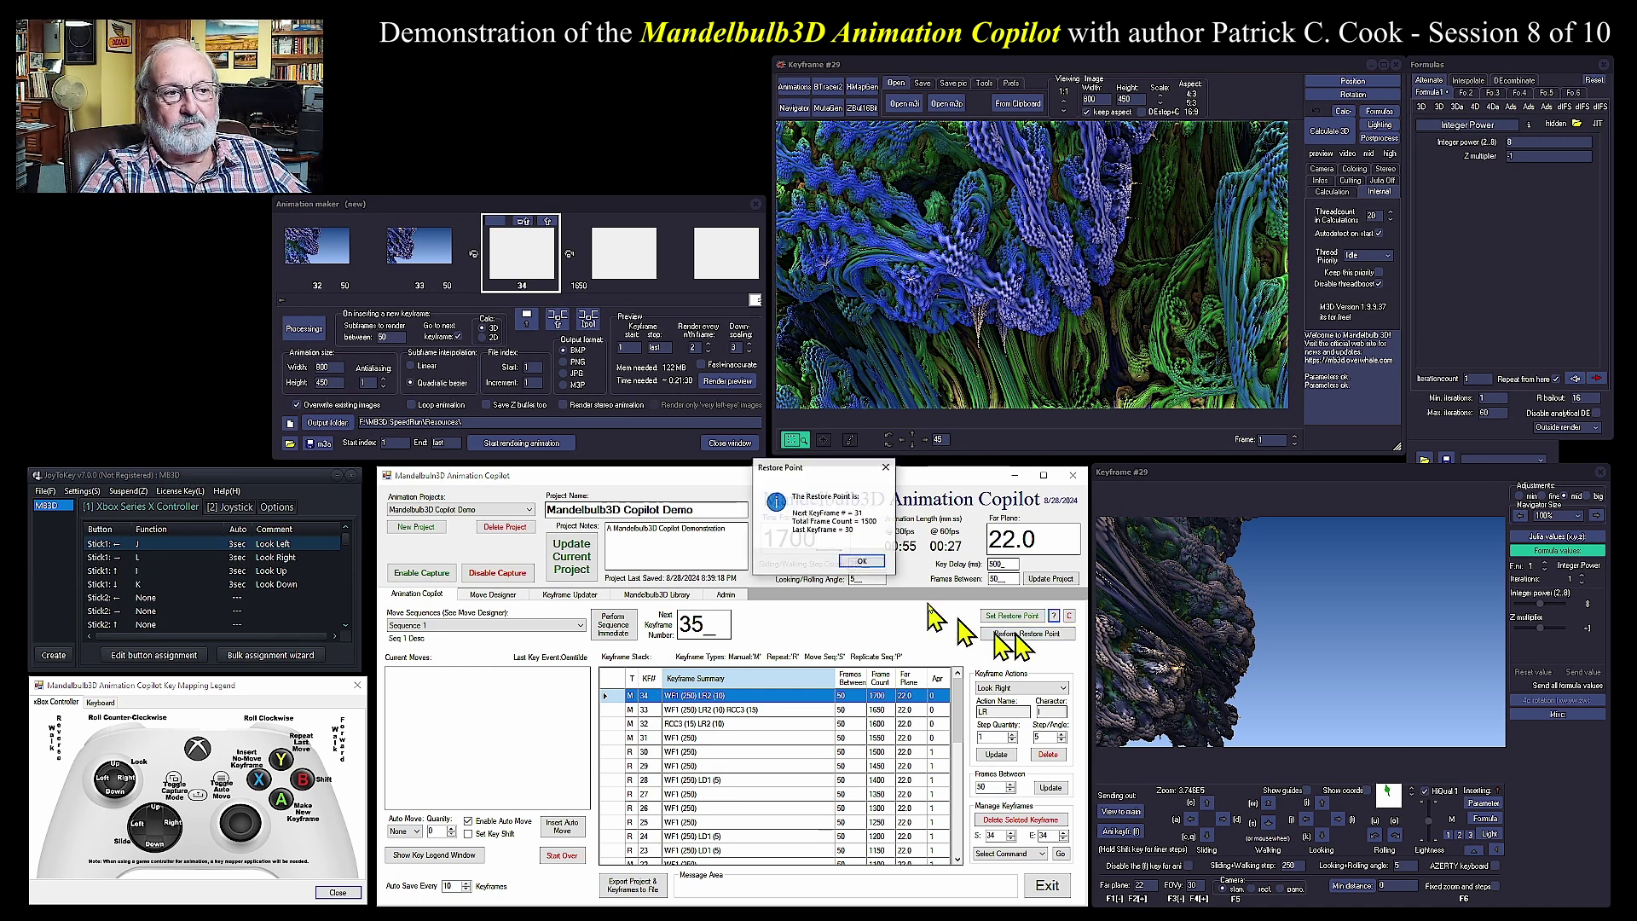
click(860, 559)
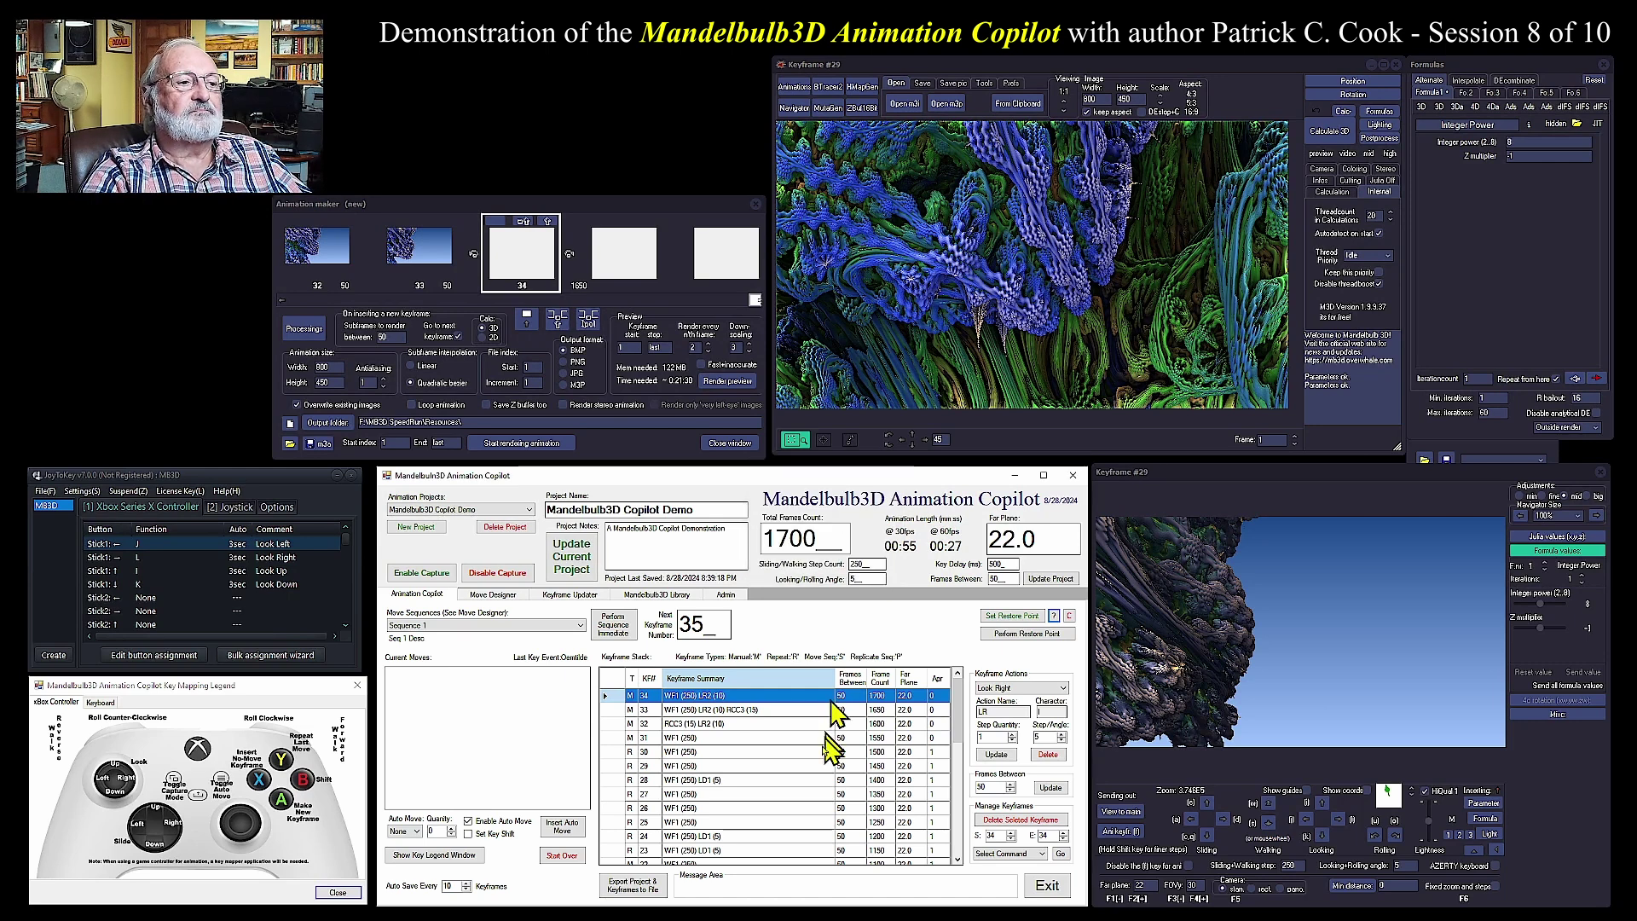
click(1032, 646)
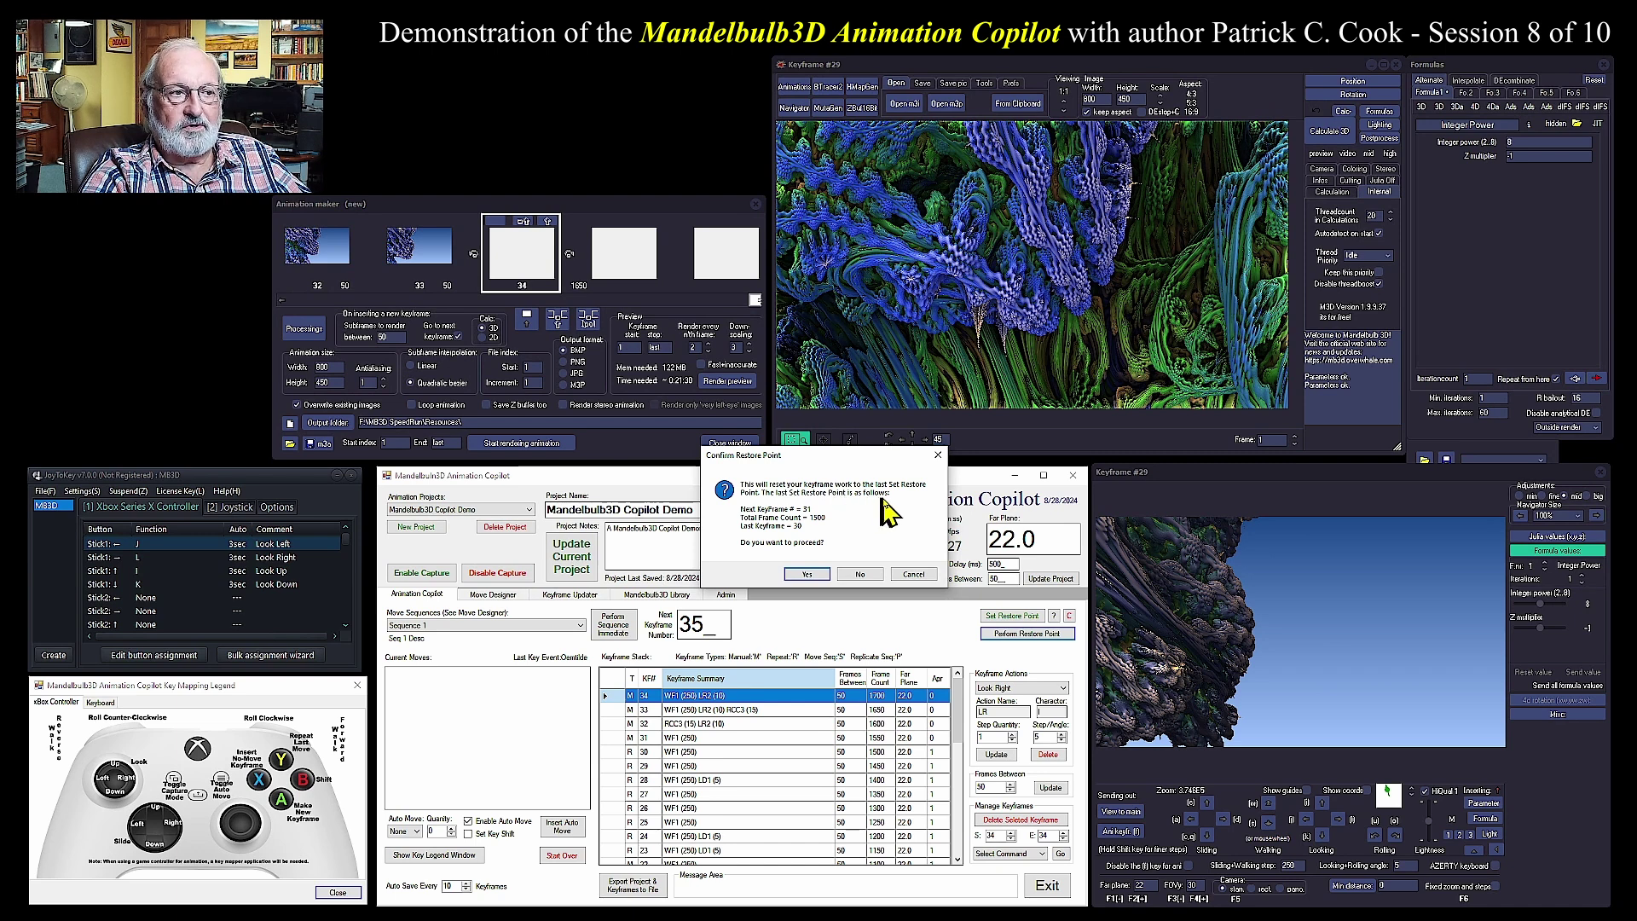
click(810, 575)
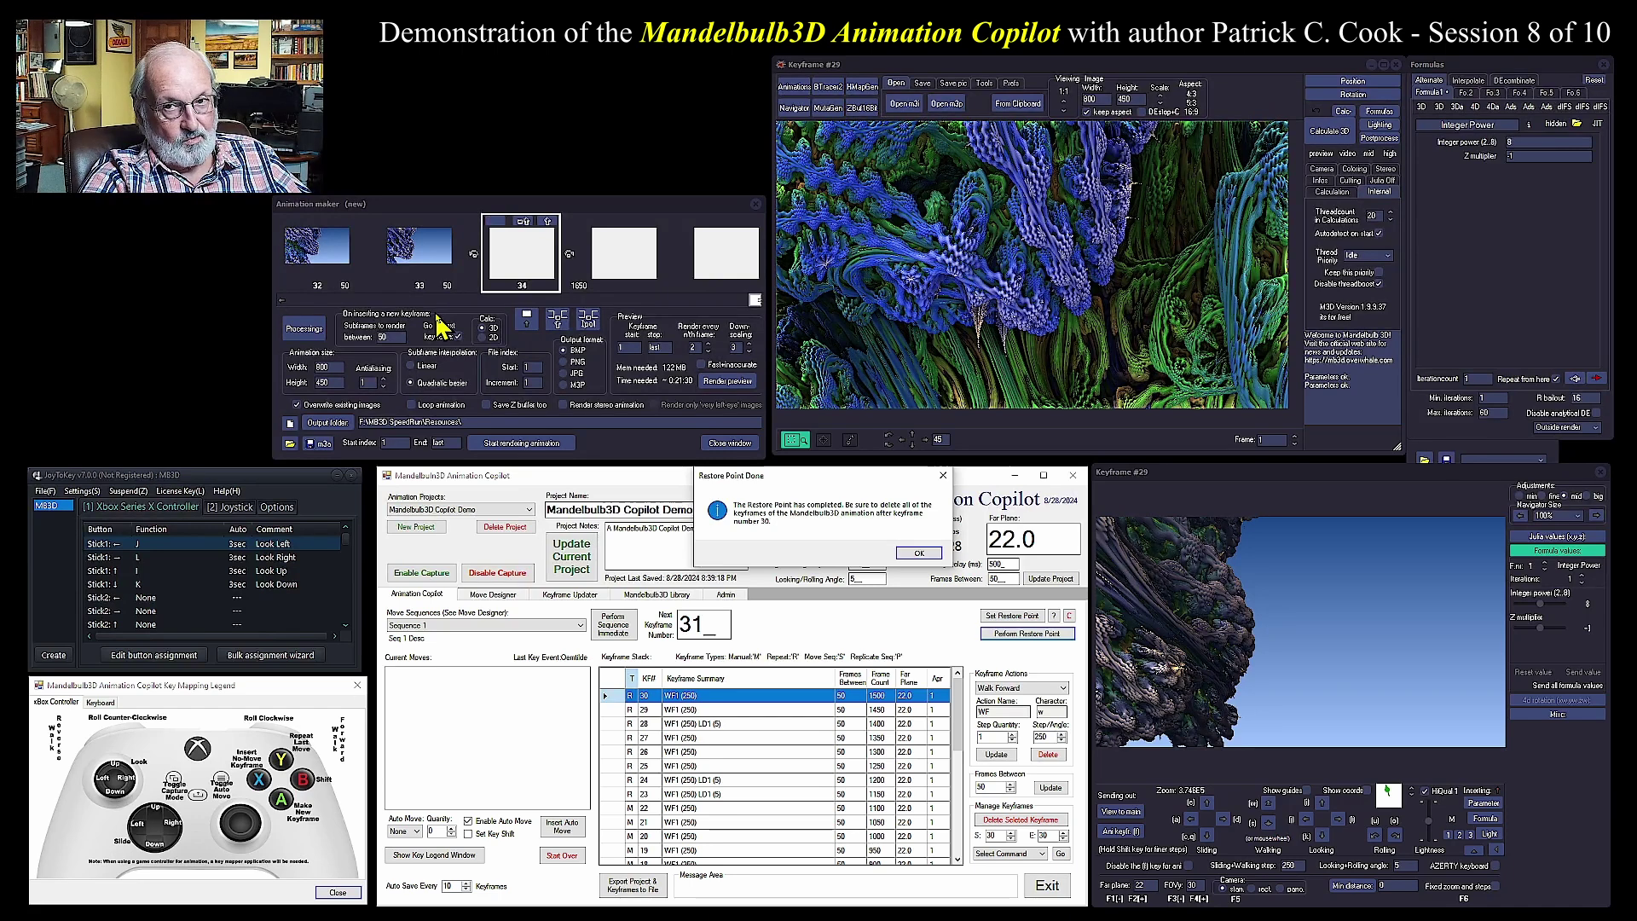
click(919, 552)
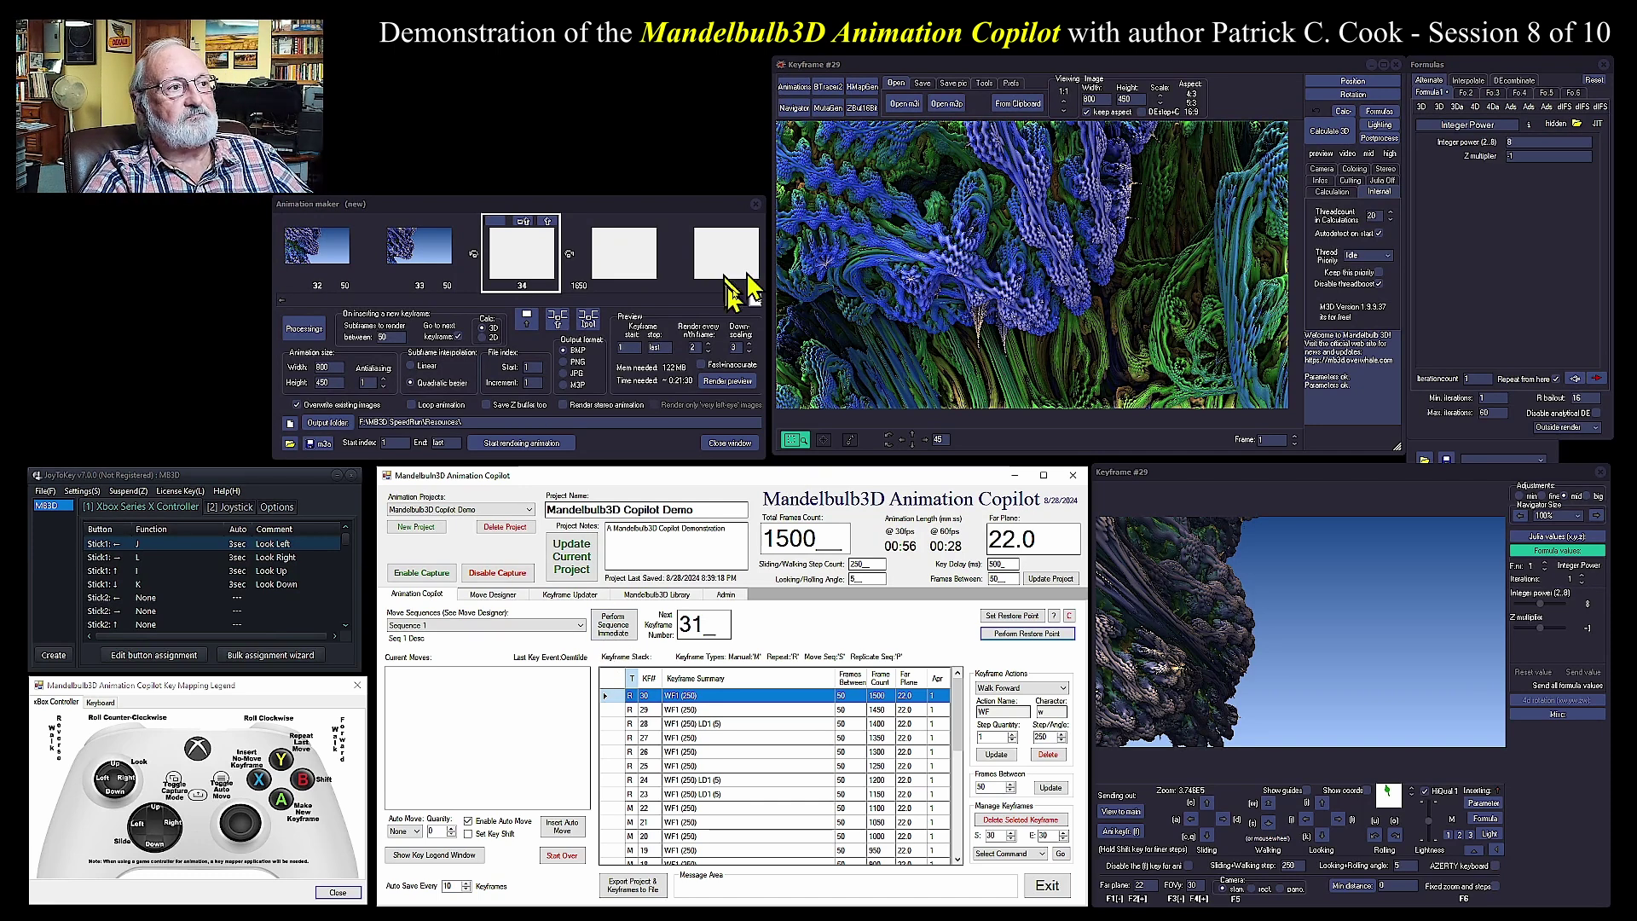
- Delete keyframe 31, render keyframe 30 in the main view, and load it into the navigator
drag(755, 301, 710, 308)
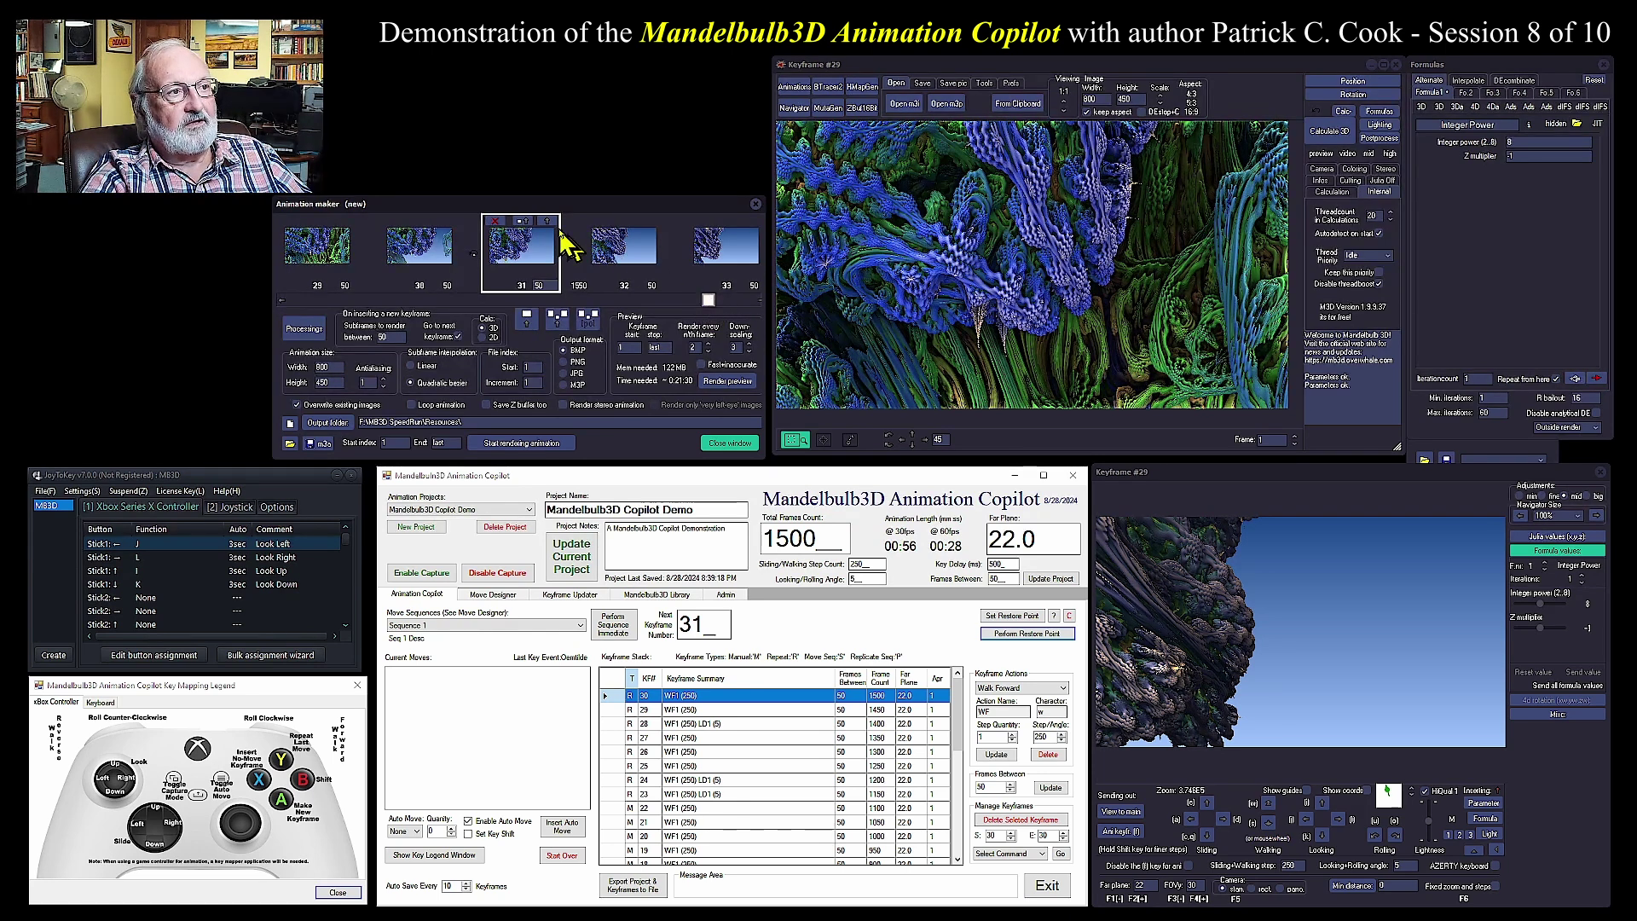
click(497, 224)
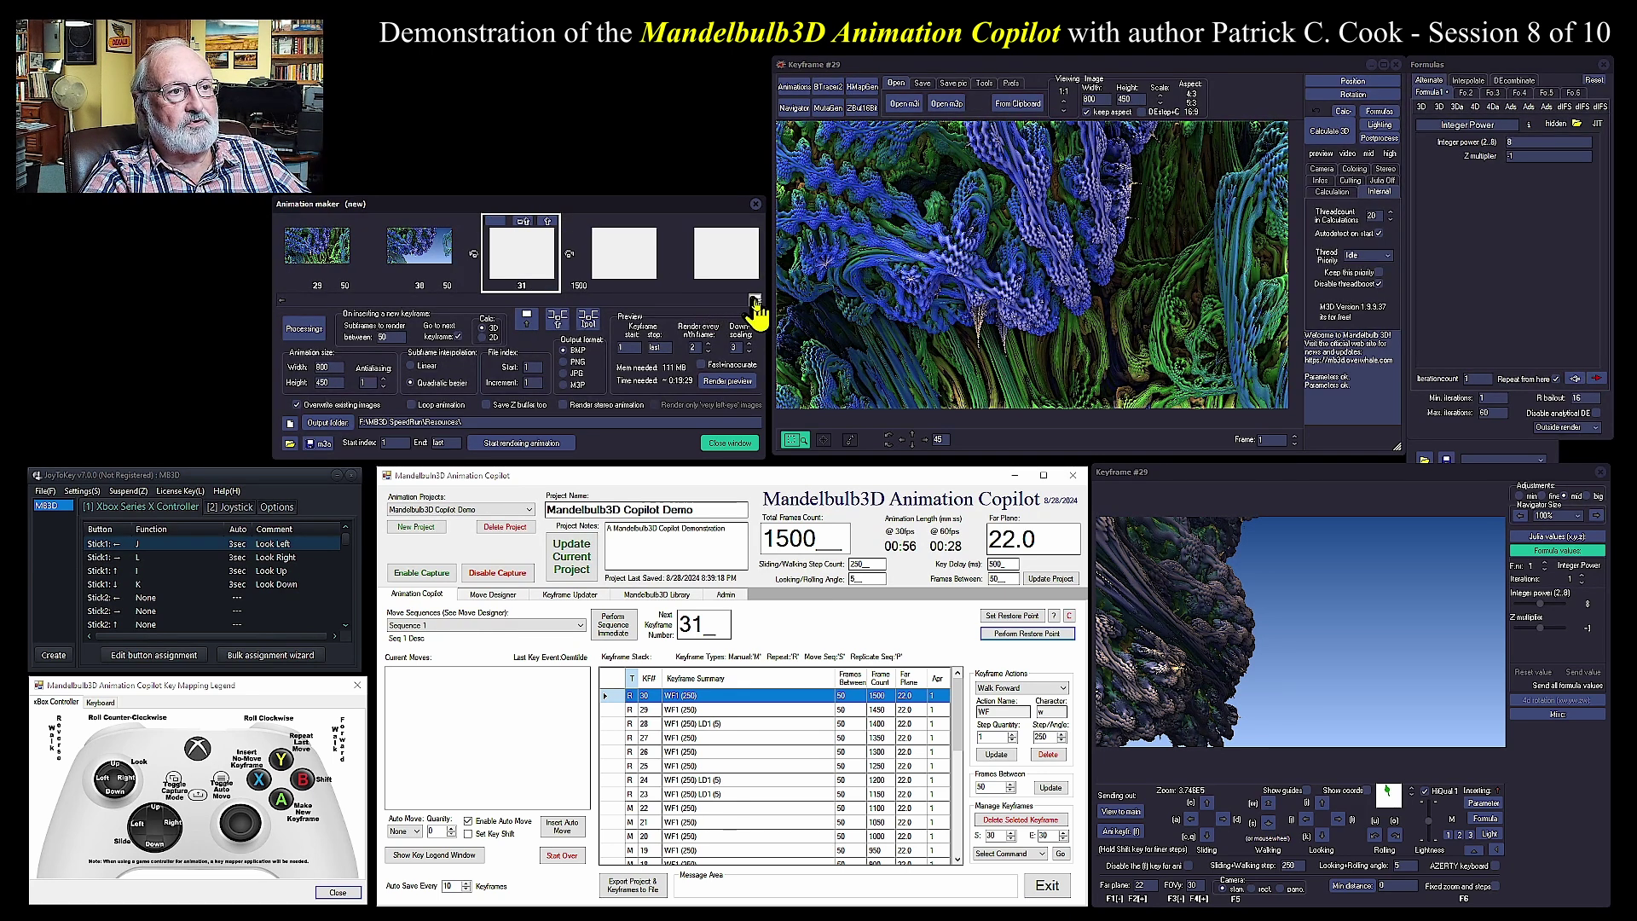
drag(752, 300, 739, 300)
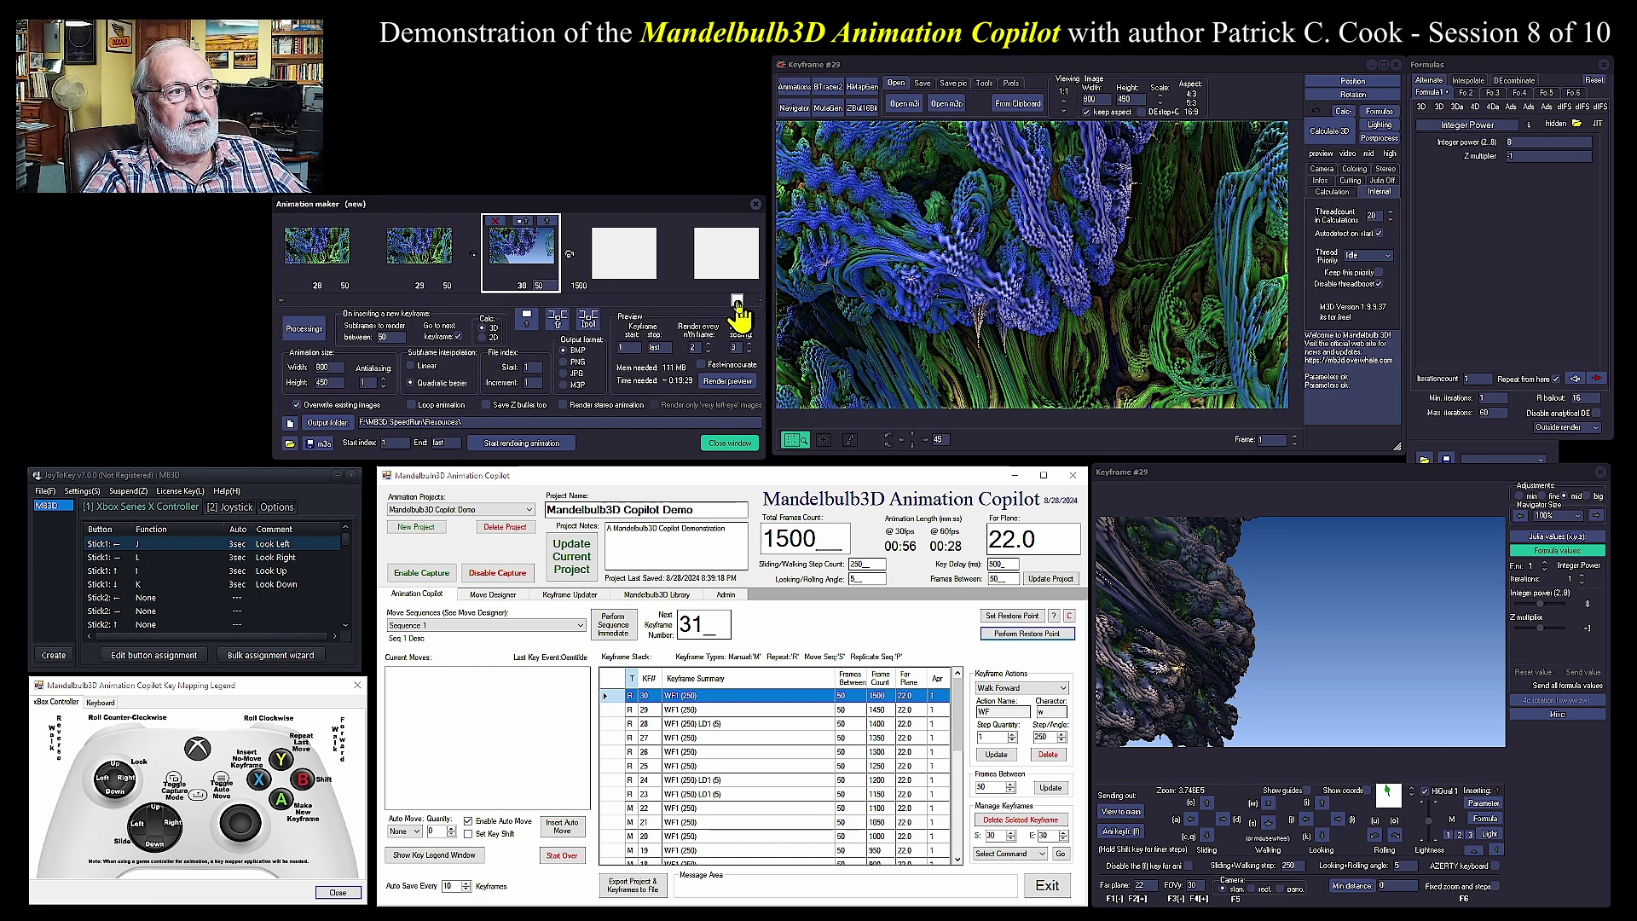
click(548, 241)
drag(738, 300, 753, 301)
click(1327, 133)
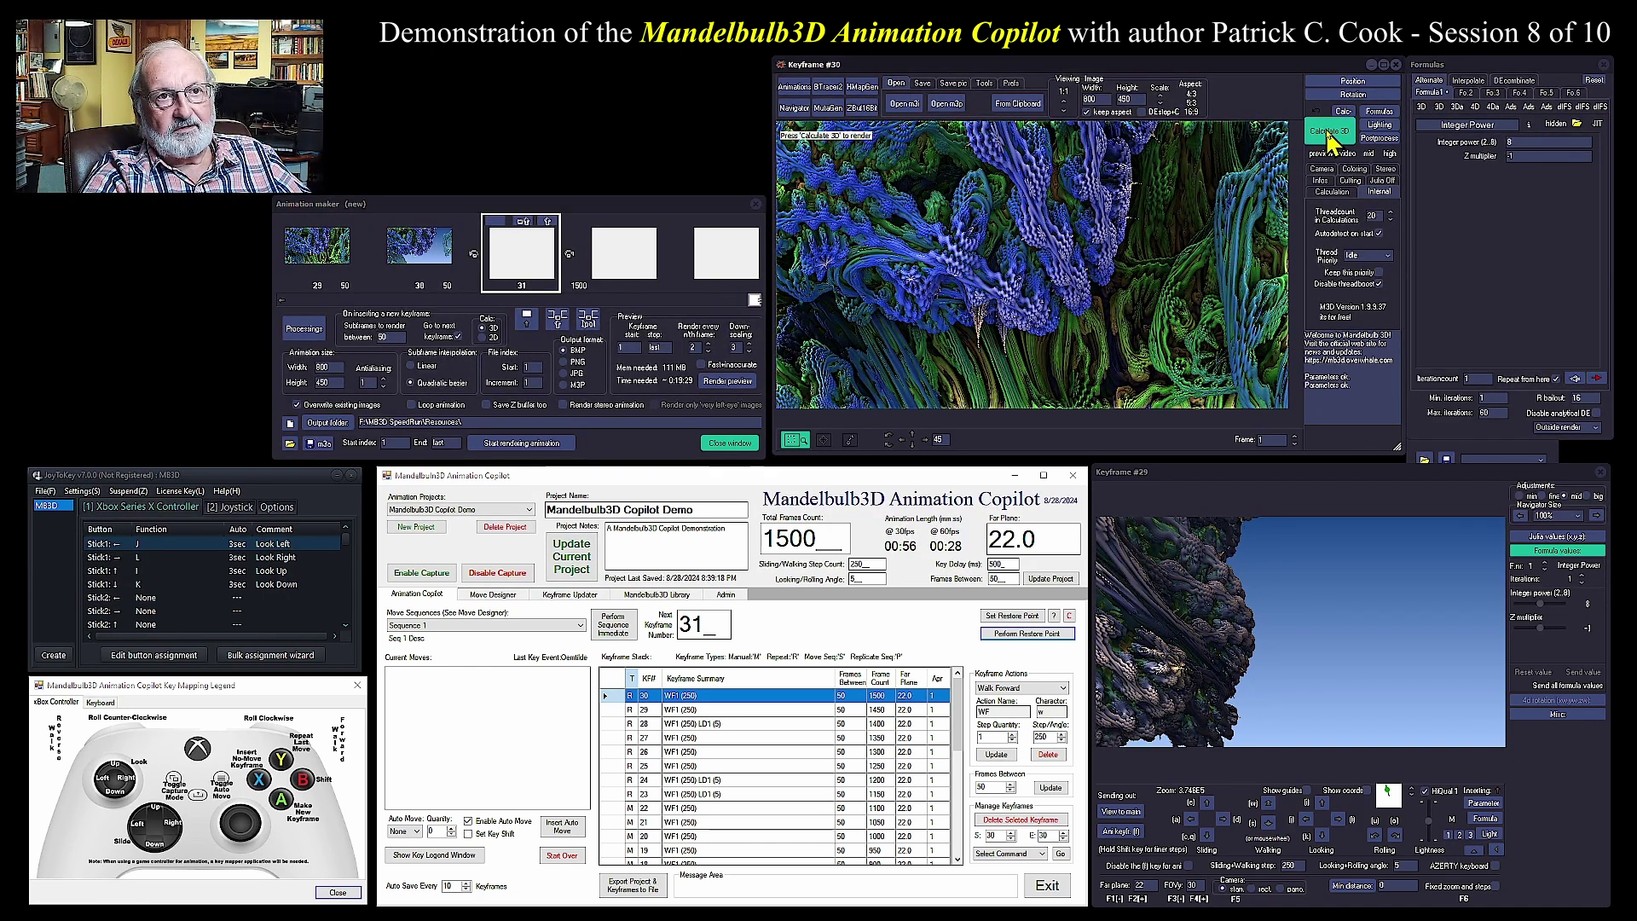
click(1483, 804)
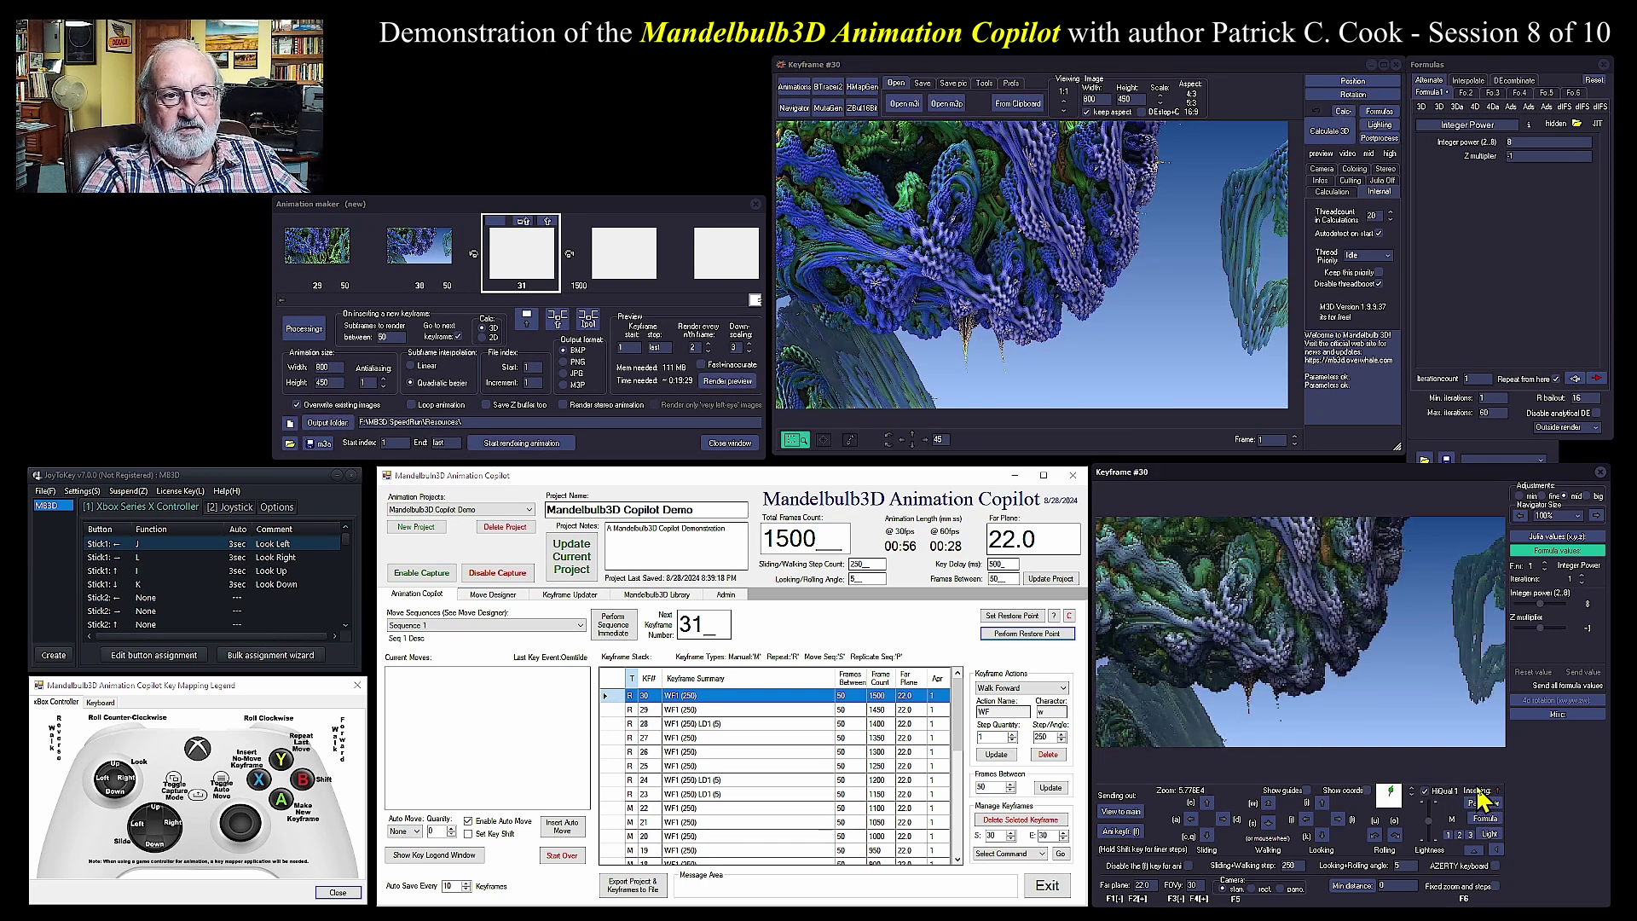